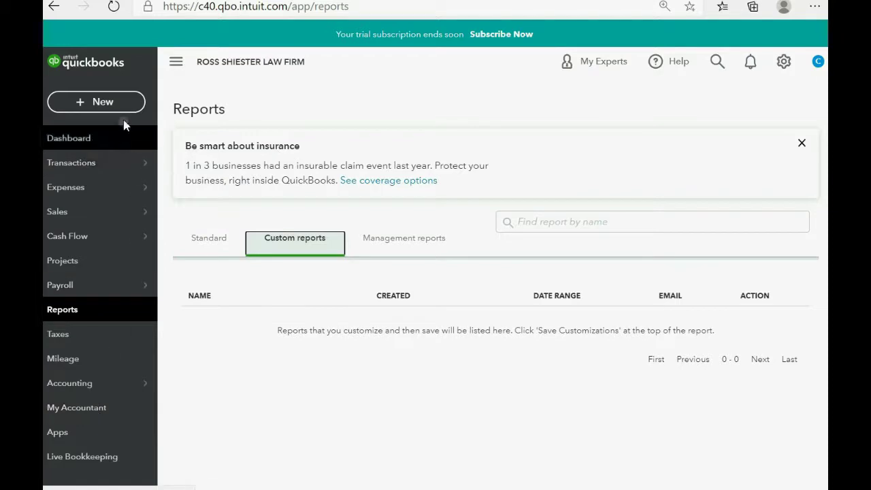
click(98, 311)
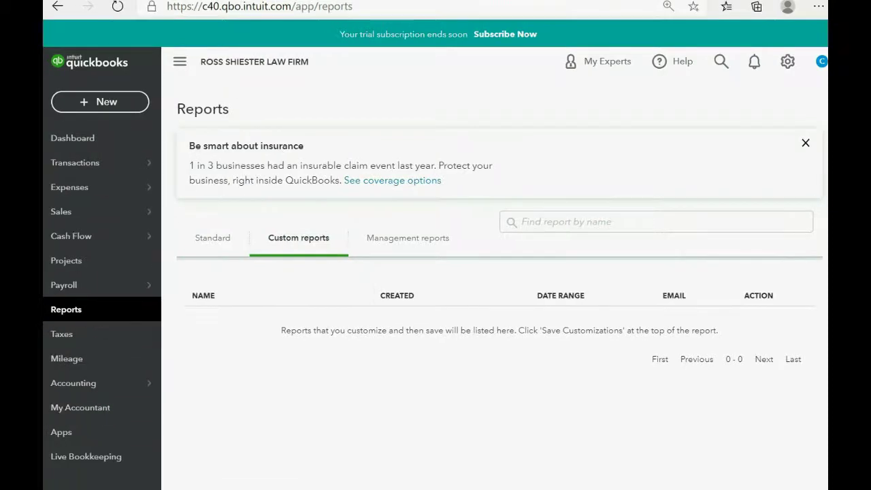
click(220, 237)
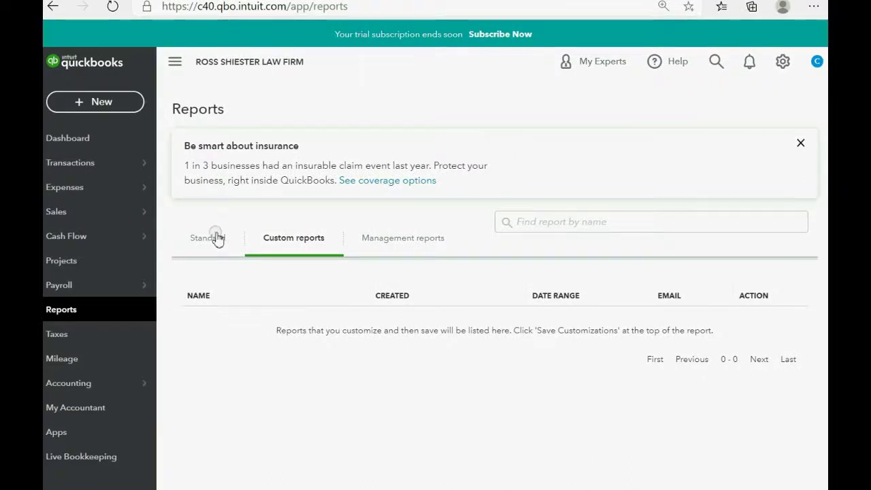
click(205, 239)
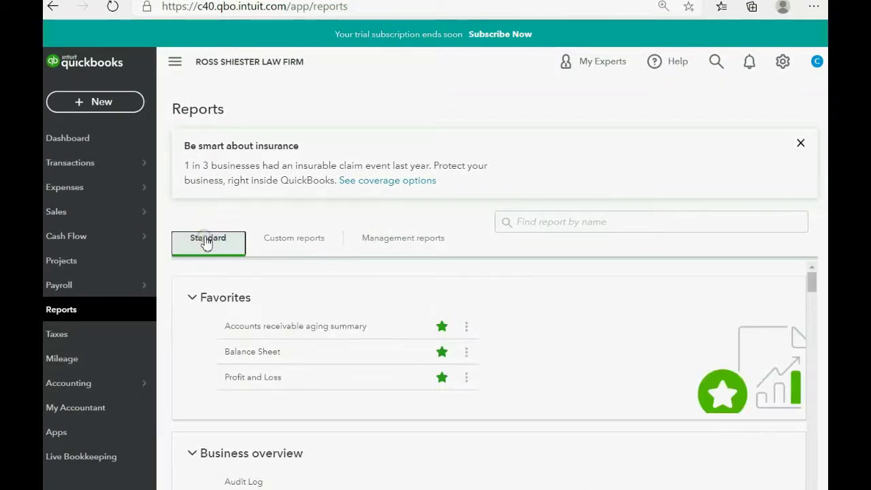
click(294, 241)
click(206, 241)
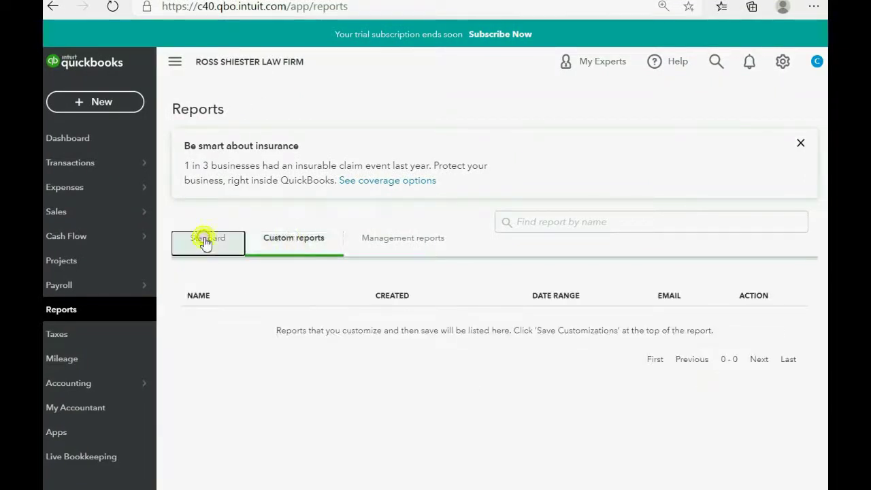
click(282, 243)
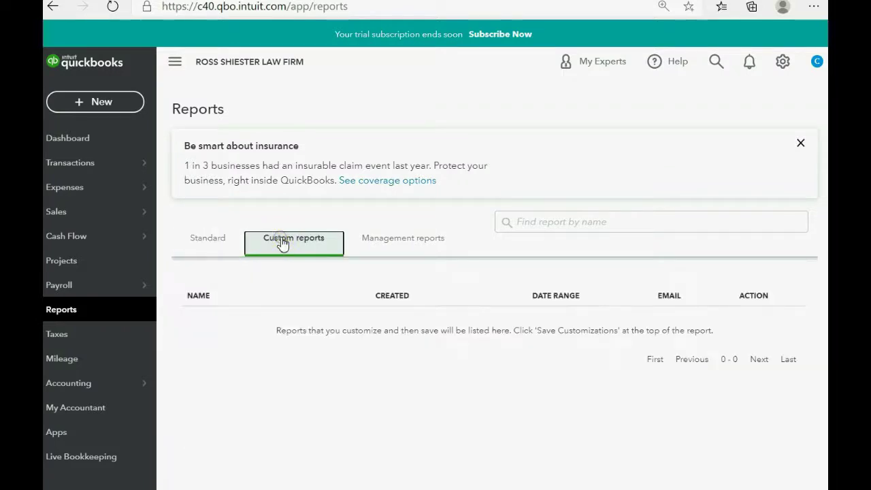
click(391, 243)
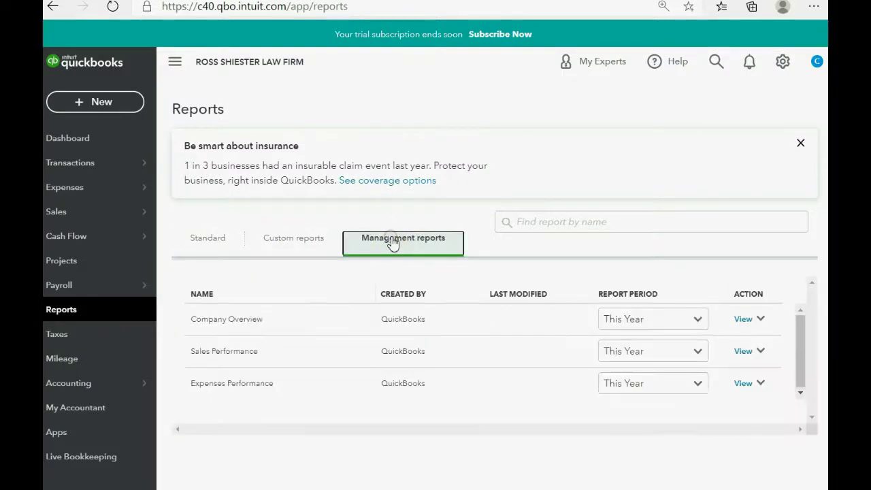
click(211, 242)
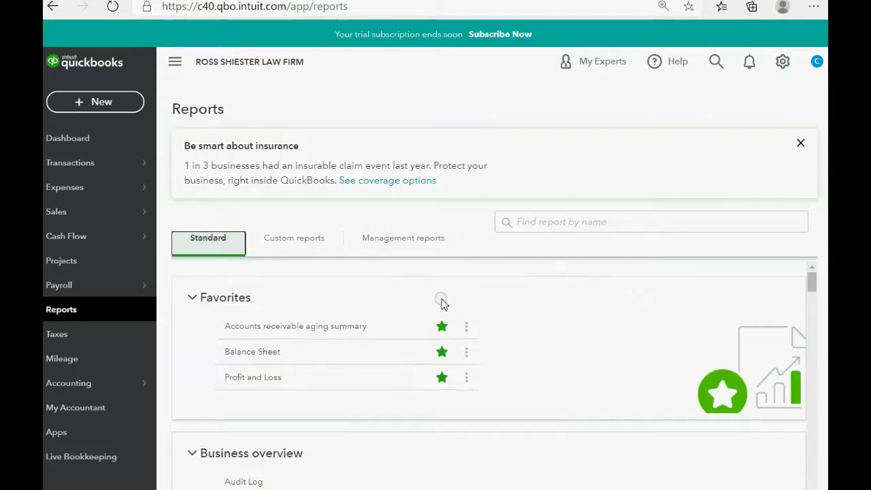
scroll(588, 313, down, 2)
scroll(588, 313, down, 7)
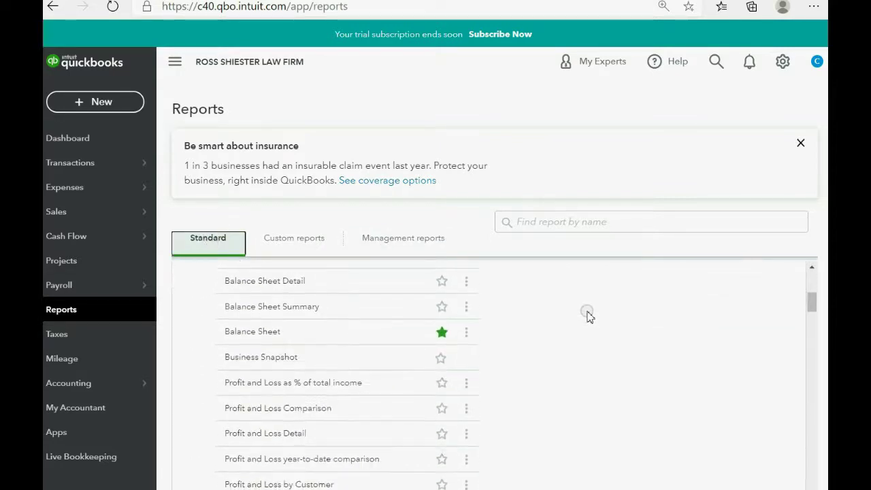
scroll(587, 313, down, 7)
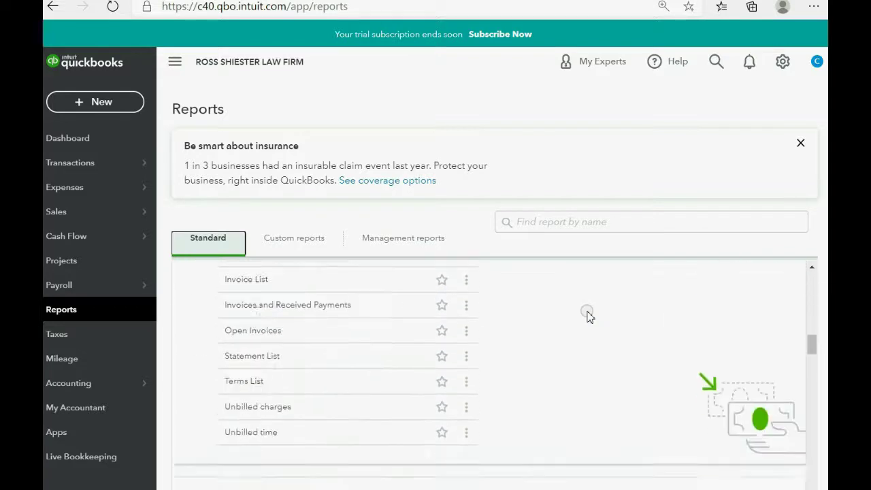
scroll(587, 313, down, 8)
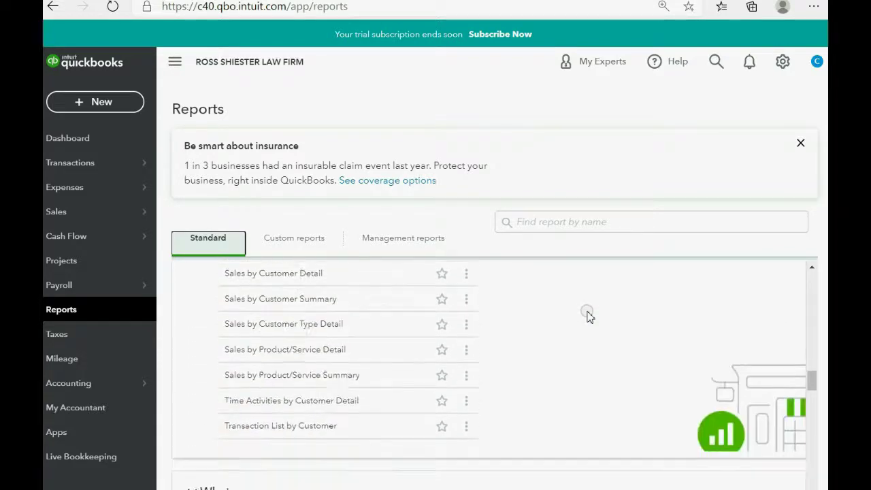
scroll(587, 313, down, 8)
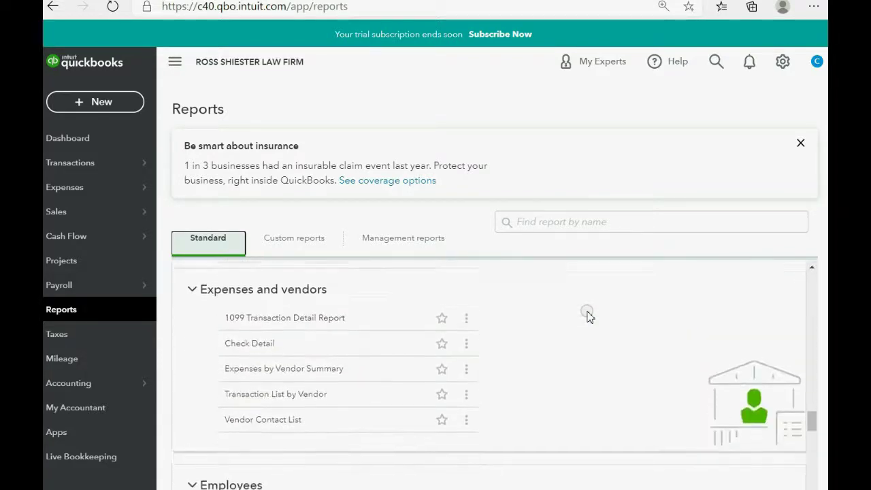
scroll(589, 317, down, 4)
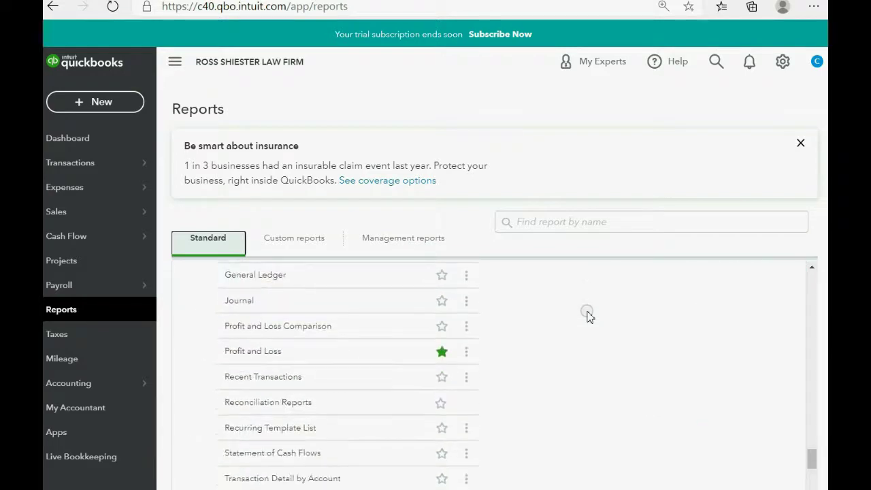
scroll(588, 316, up, 8)
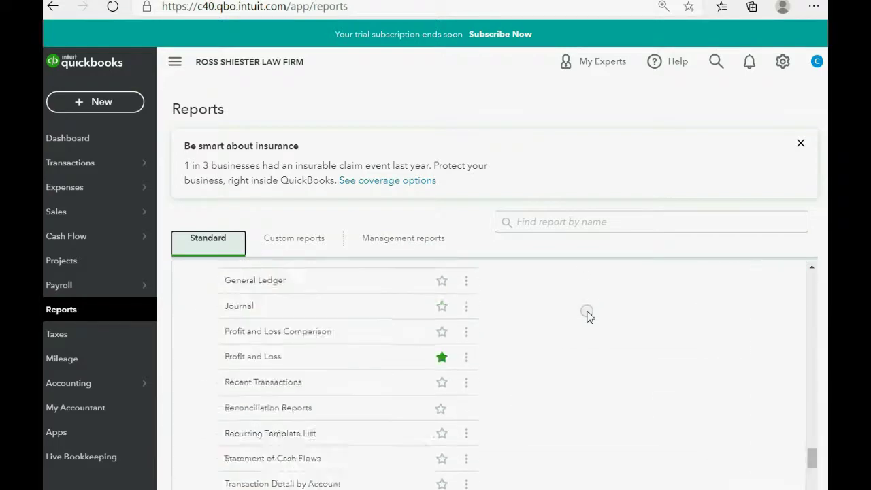
scroll(589, 317, up, 8)
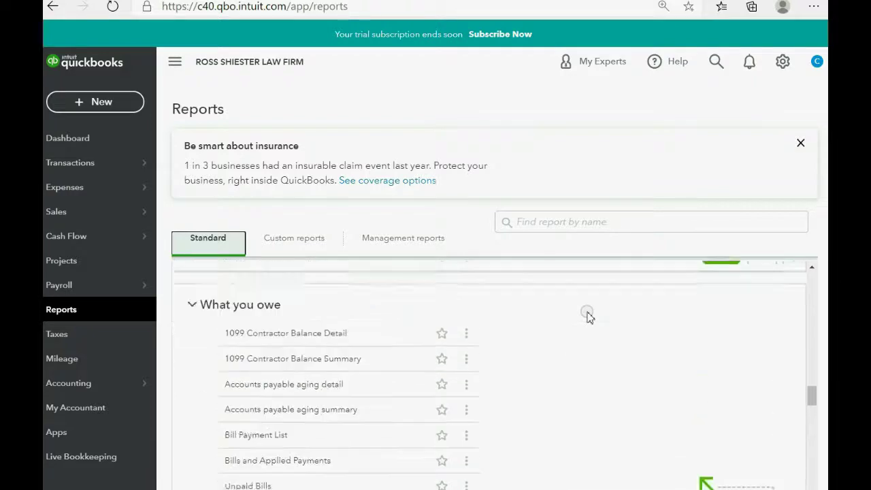
scroll(589, 316, up, 6)
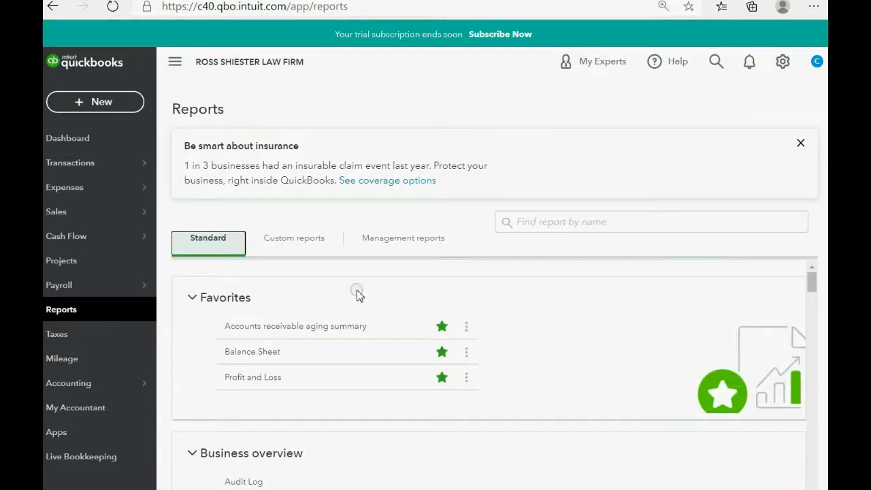
click(295, 243)
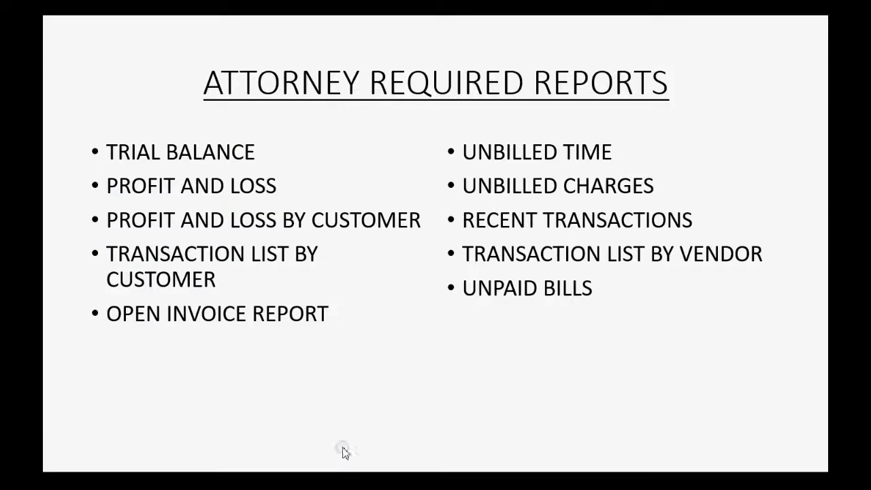
click(348, 439)
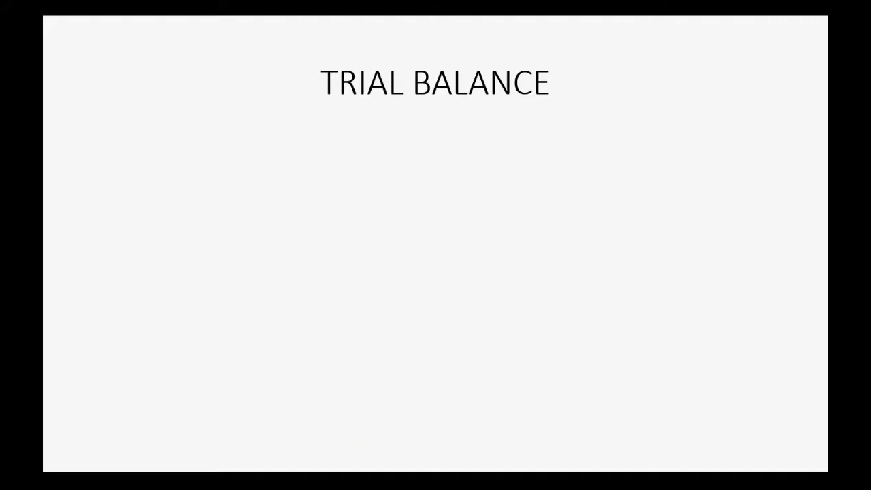
Reveal the three Trial Balance bullets, then step forward to Profit and Loss and back
click(791, 147)
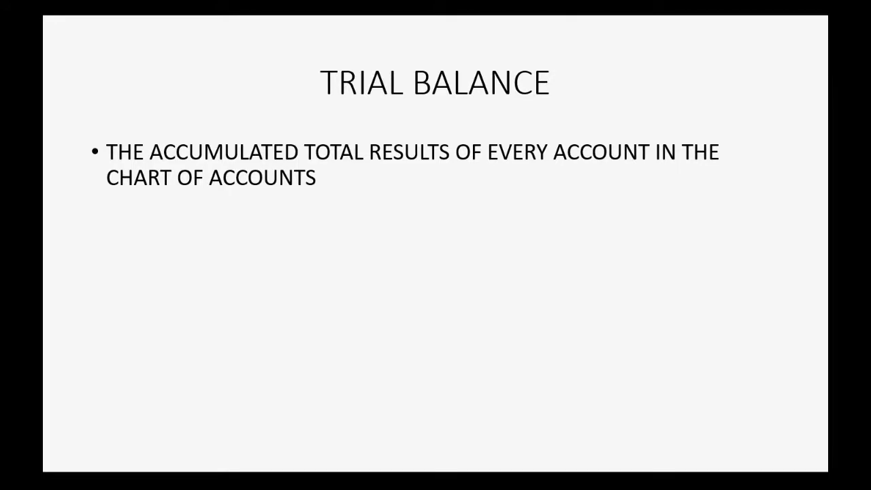
key(Right)
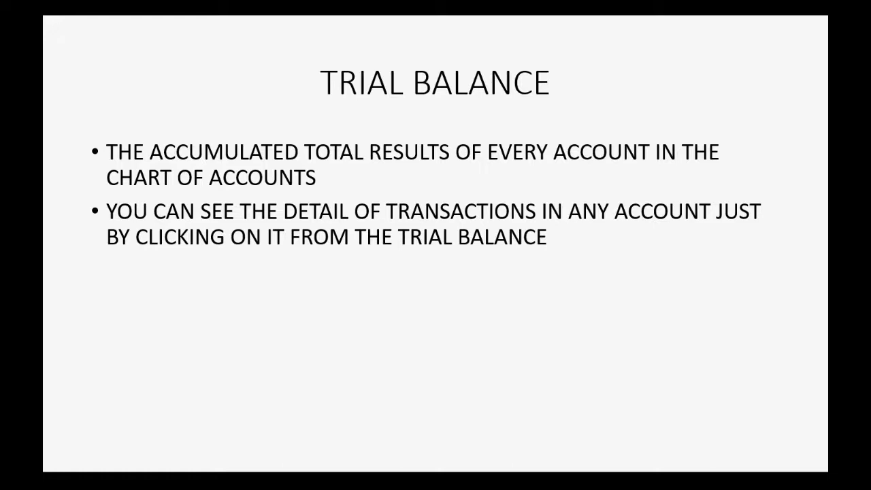
key(Right)
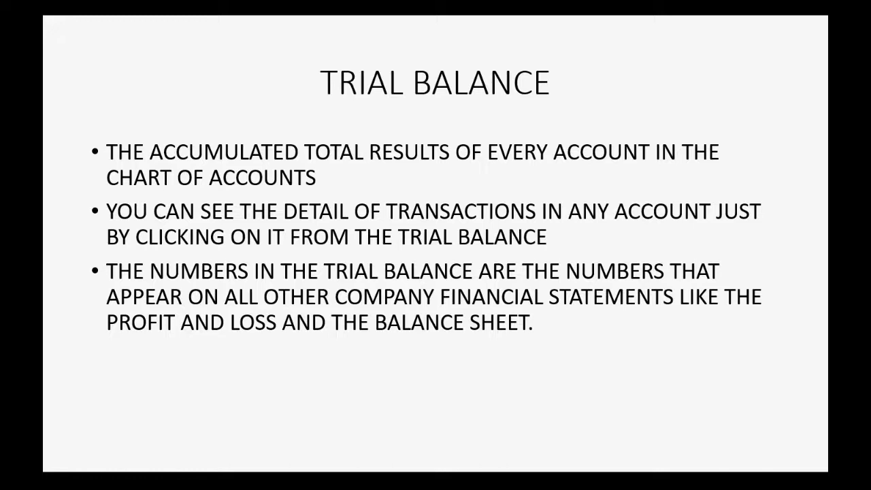
key(Right)
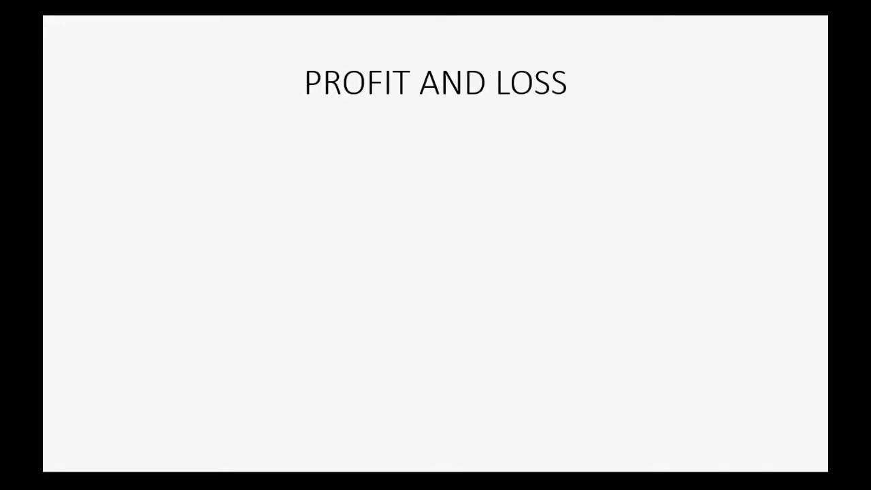
key(Left)
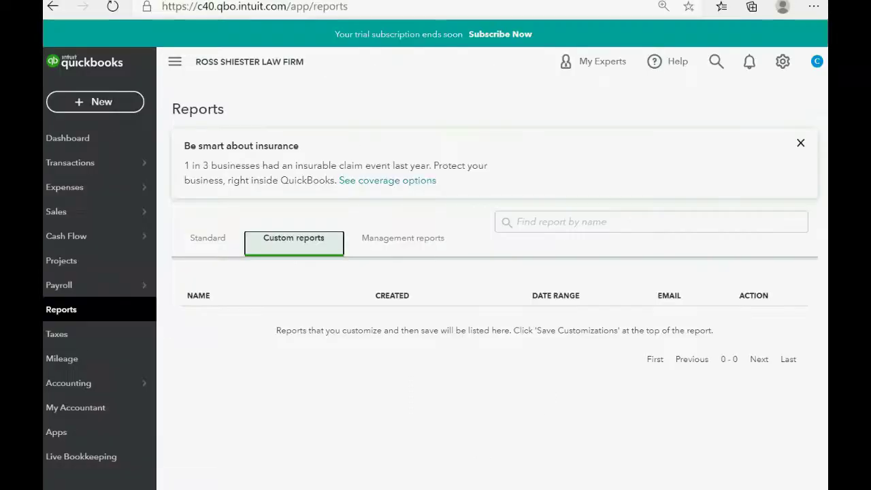
From the Standard reports list, scroll to For my accountant and open Trial Balance
click(89, 309)
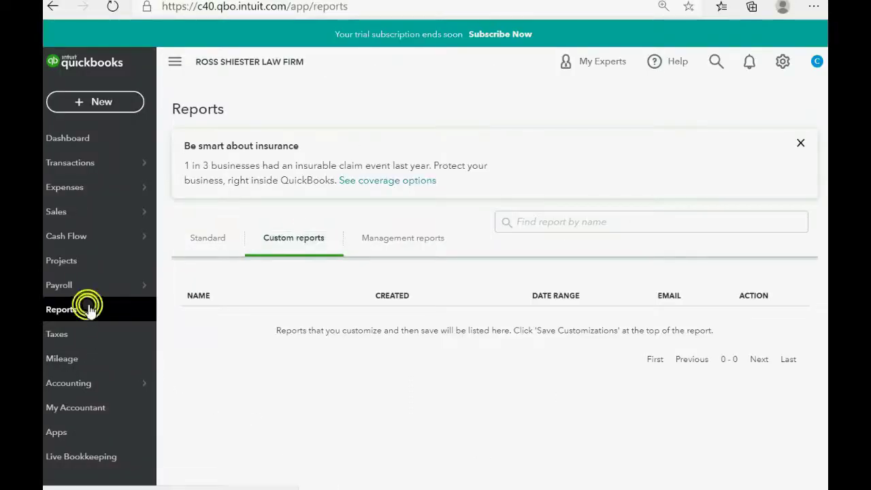
click(212, 242)
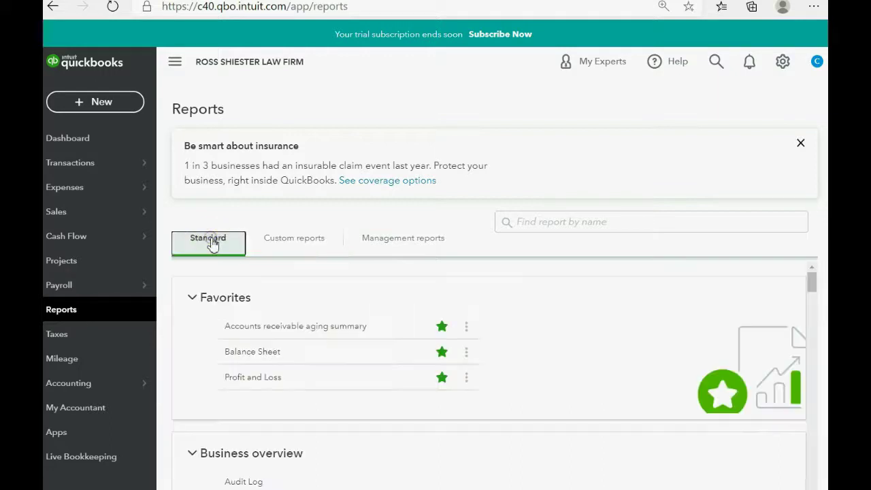
scroll(439, 344, down, 4)
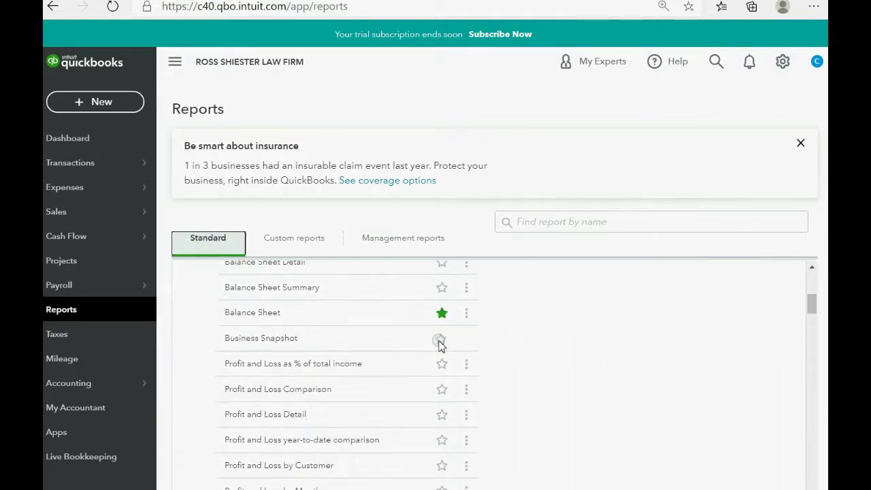
scroll(439, 345, down, 2)
scroll(439, 345, down, 8)
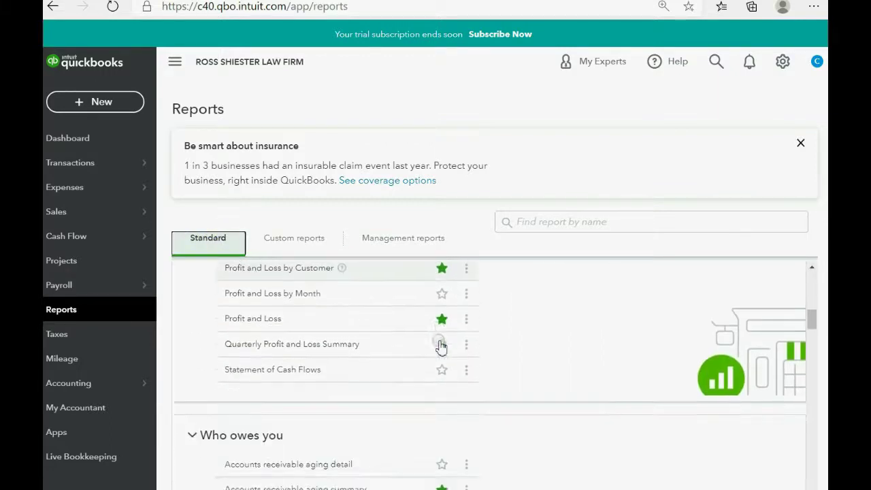
scroll(440, 346, down, 9)
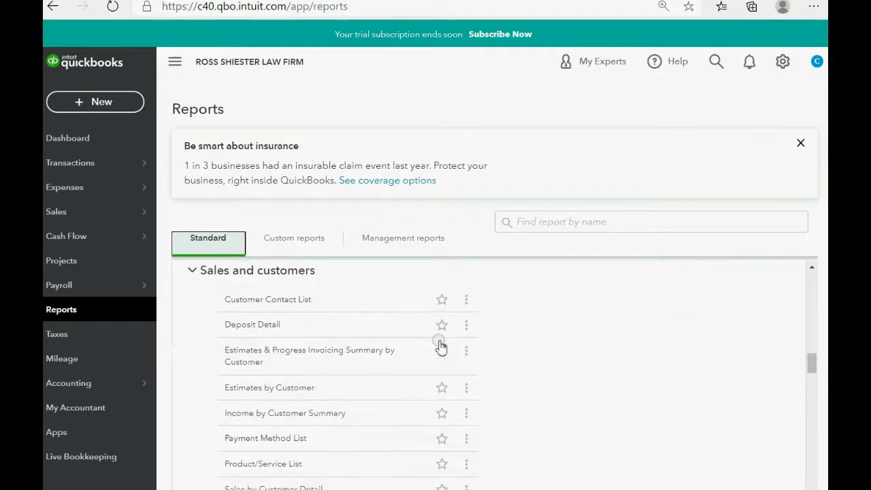
scroll(440, 346, down, 10)
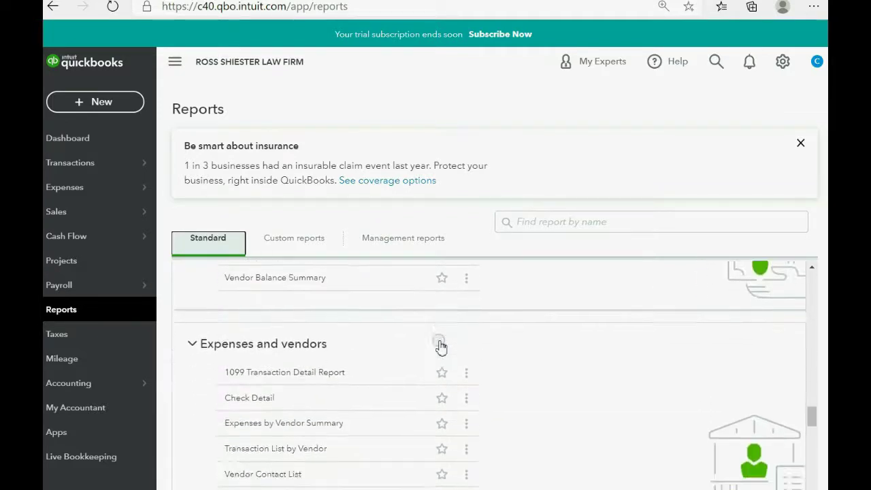
scroll(439, 346, down, 5)
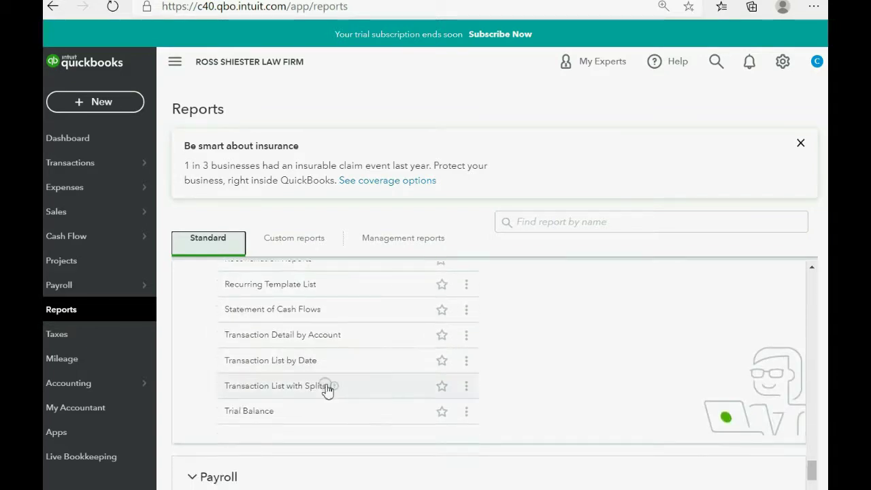
click(259, 417)
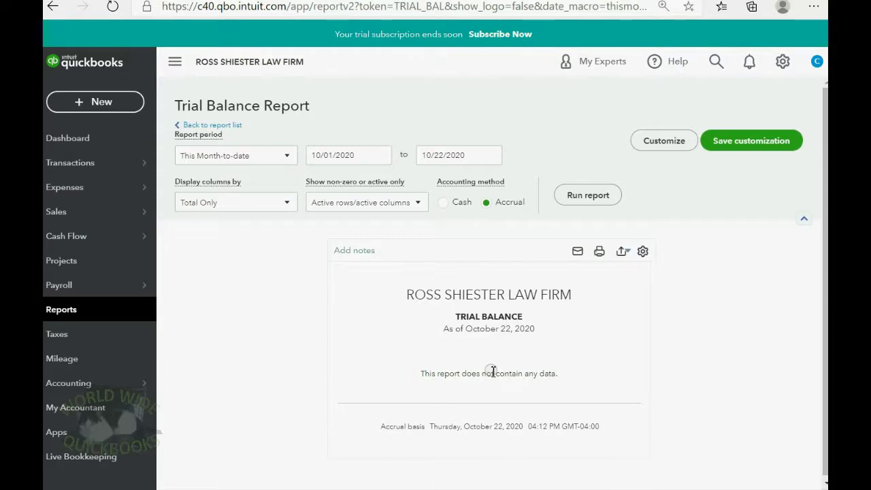
Rerun the Trial Balance report with the report period set to All Dates
click(287, 157)
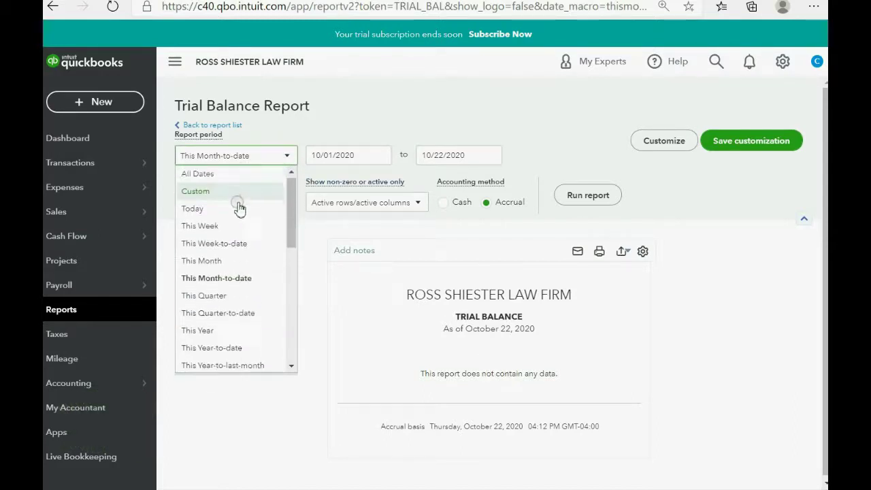
click(207, 174)
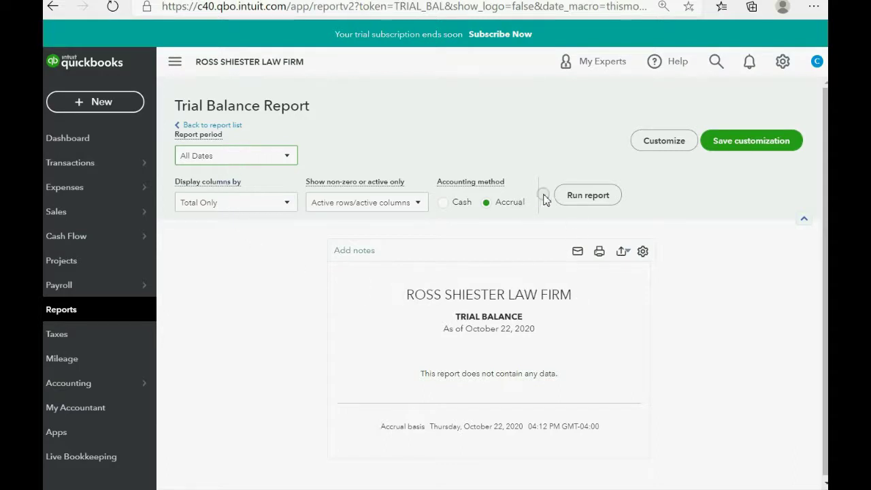
click(573, 195)
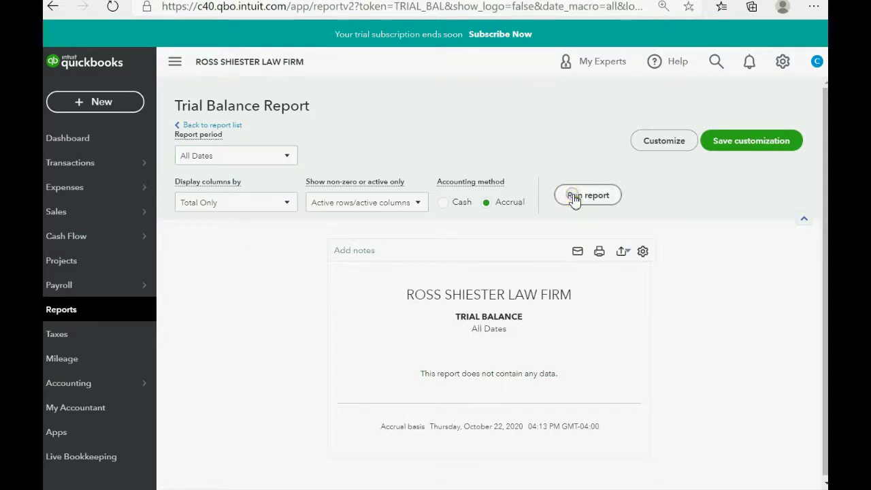
Save the customization as custom report 'Trial Balance' and go back to Reports
click(747, 149)
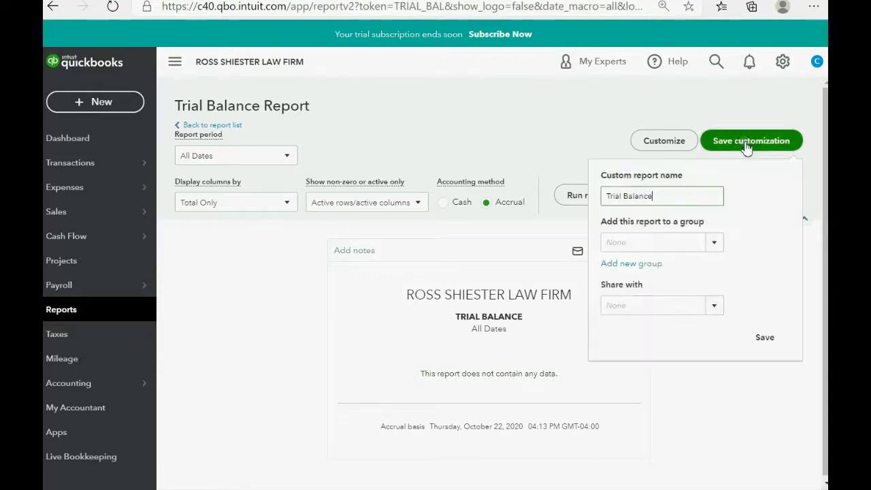
mouse_move(665, 196)
mouse_down()
mouse_move(604, 196)
mouse_move(655, 194)
mouse_up()
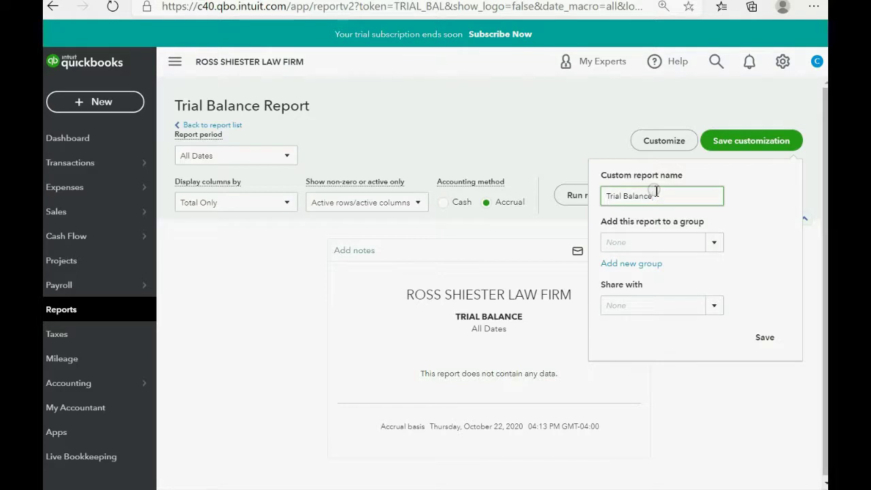
click(764, 338)
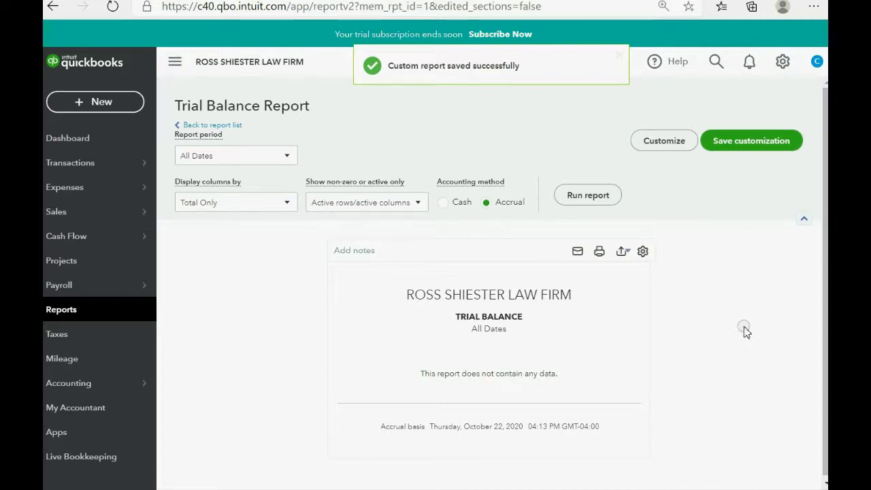
click(100, 318)
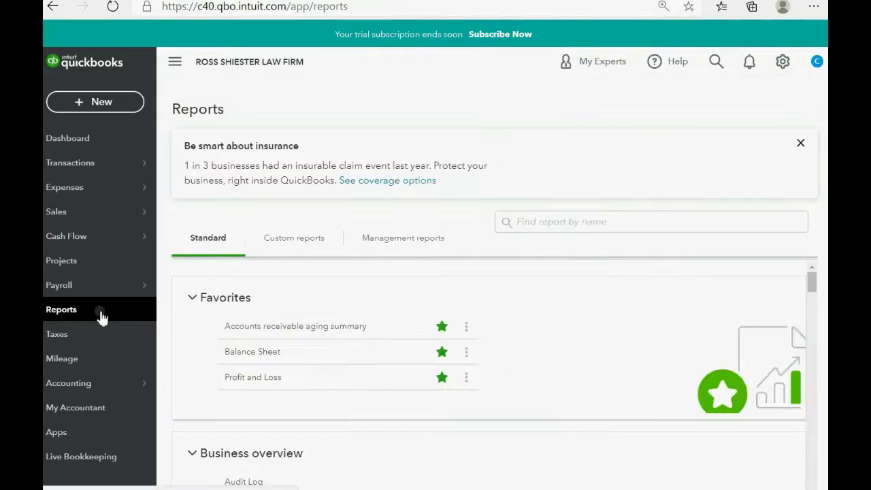
Open the saved Trial Balance custom report, verify its All Dates period, and return to the slides
click(315, 243)
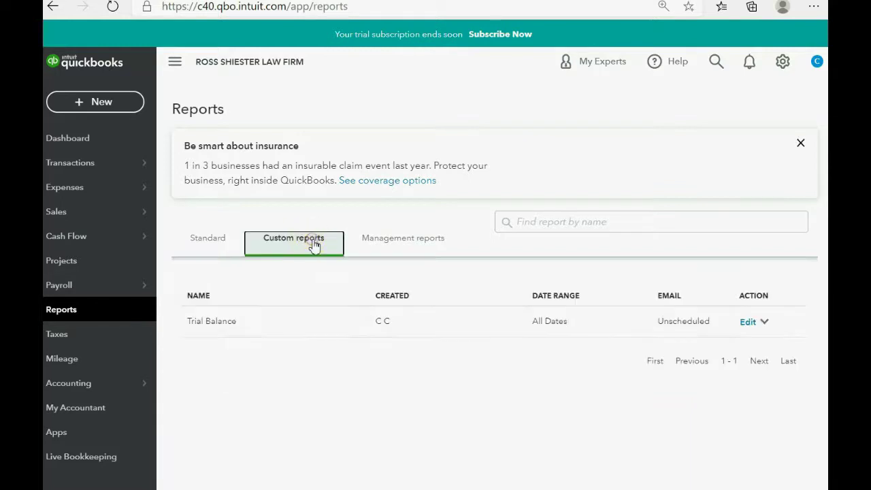
click(205, 321)
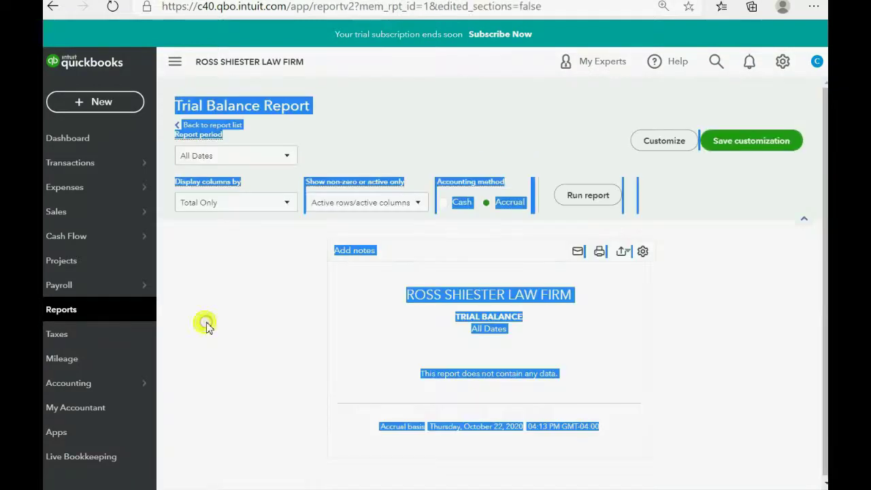
click(262, 289)
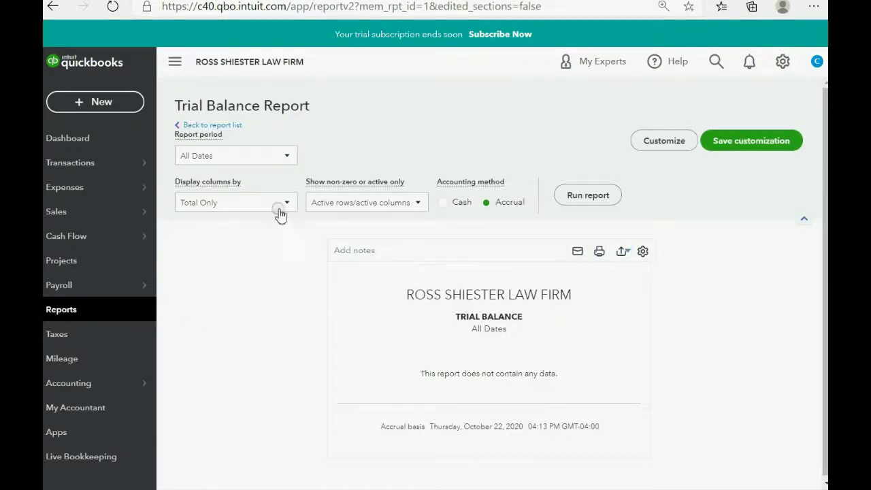
click(288, 156)
click(288, 158)
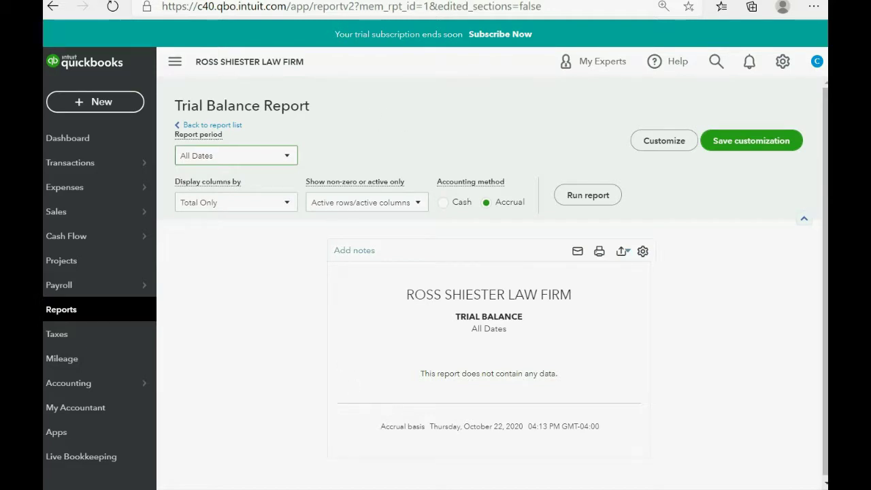
mouse_move(315, 489)
click(315, 452)
Reveal both Profit and Loss bullets, including comparing time periods, and glance at the next slide
click(733, 202)
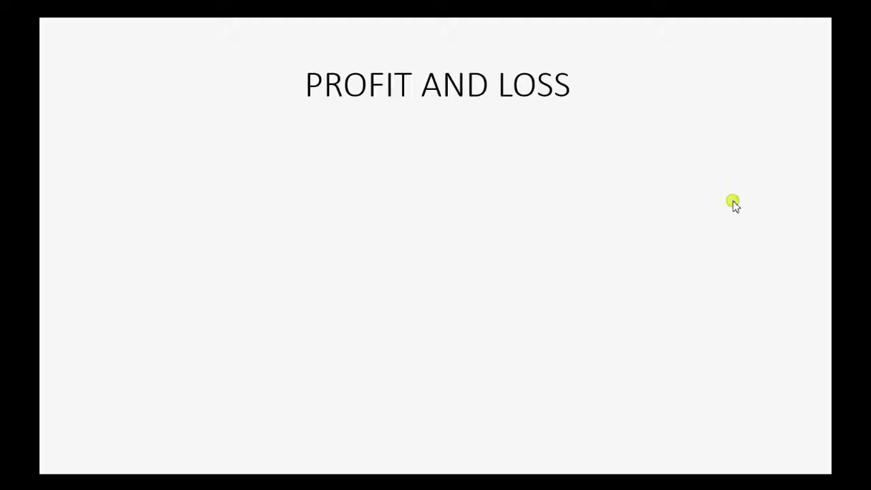
click(733, 202)
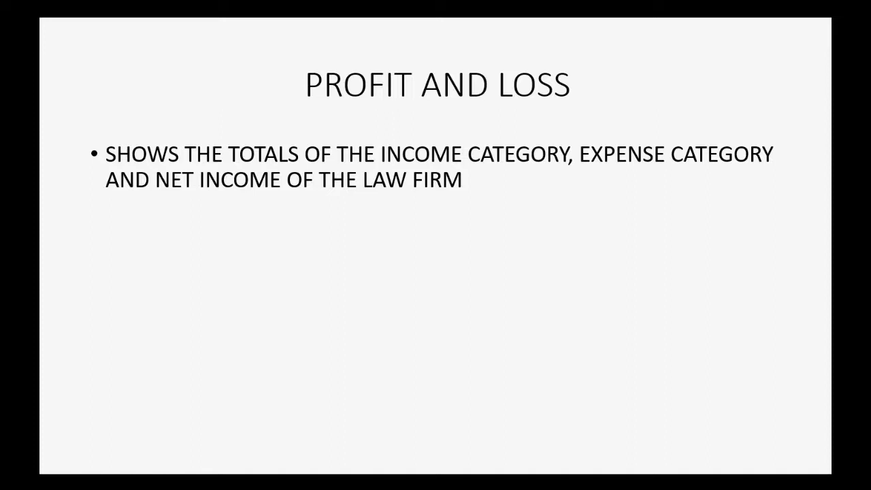
key(Right)
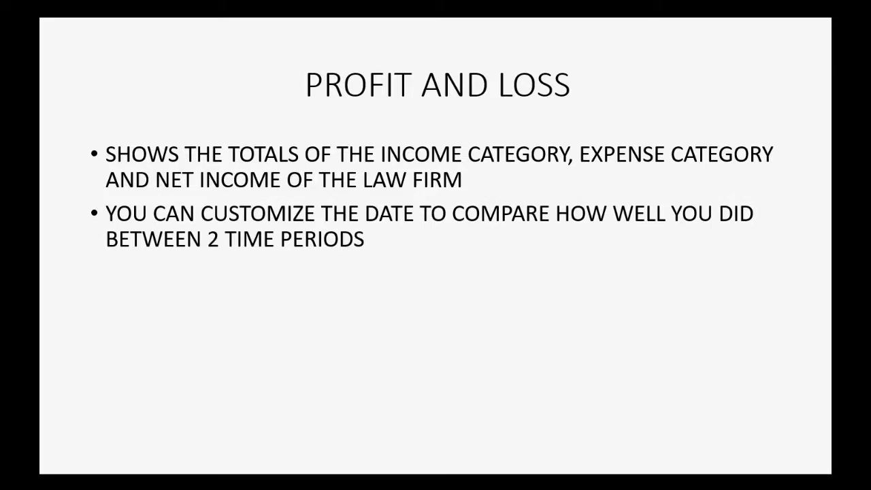
key(Right)
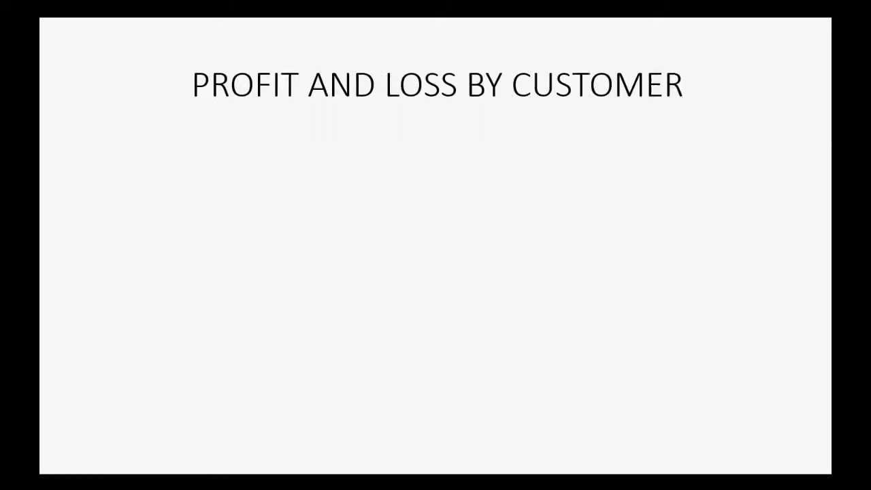
key(Left)
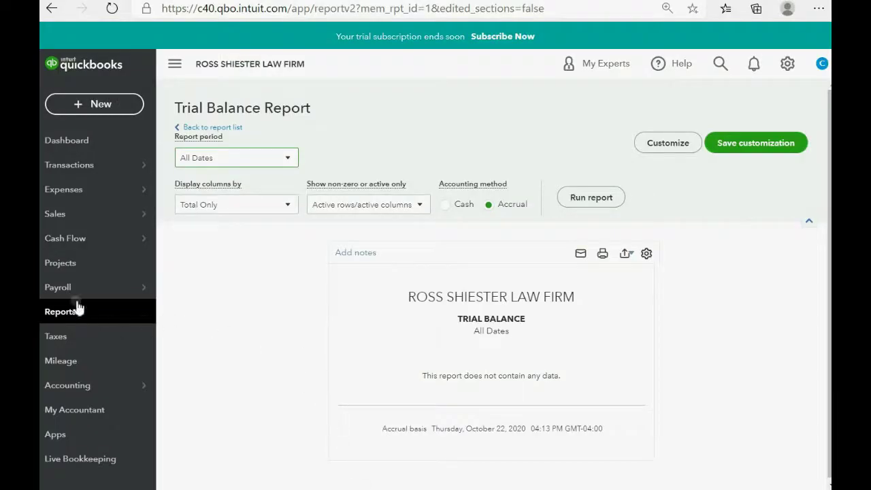
Open the Profit and Loss report from the Standard reports list
click(75, 317)
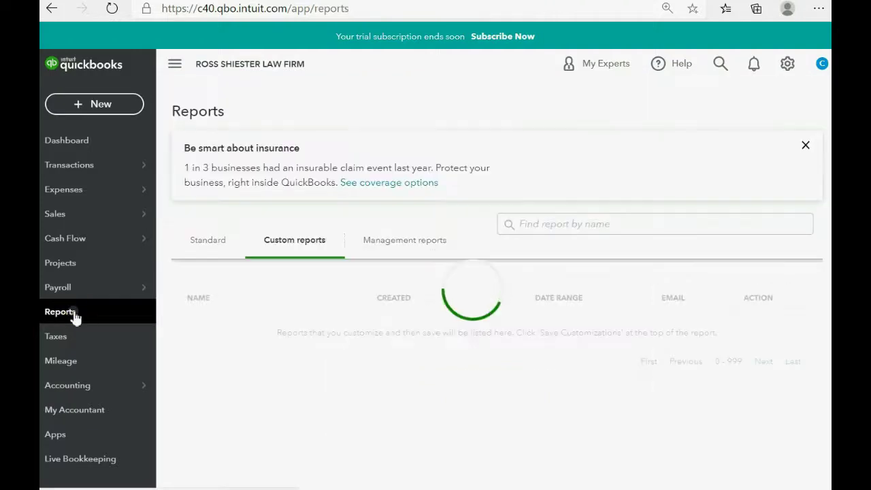
click(211, 245)
scroll(385, 362, down, 5)
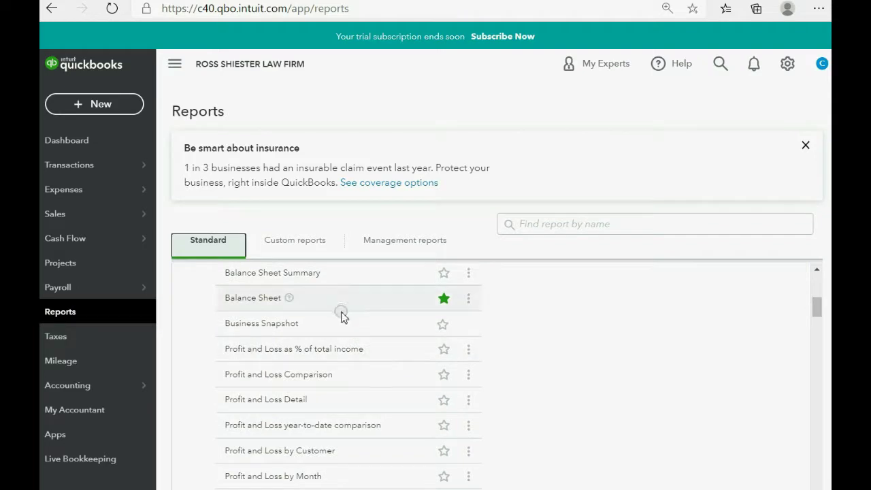
scroll(306, 300, up, 3)
scroll(279, 323, down, 3)
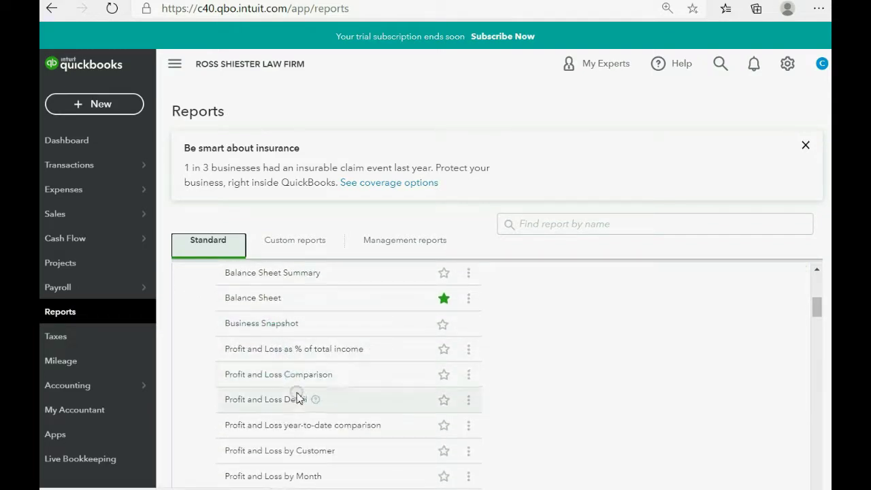
scroll(298, 425, down, 1)
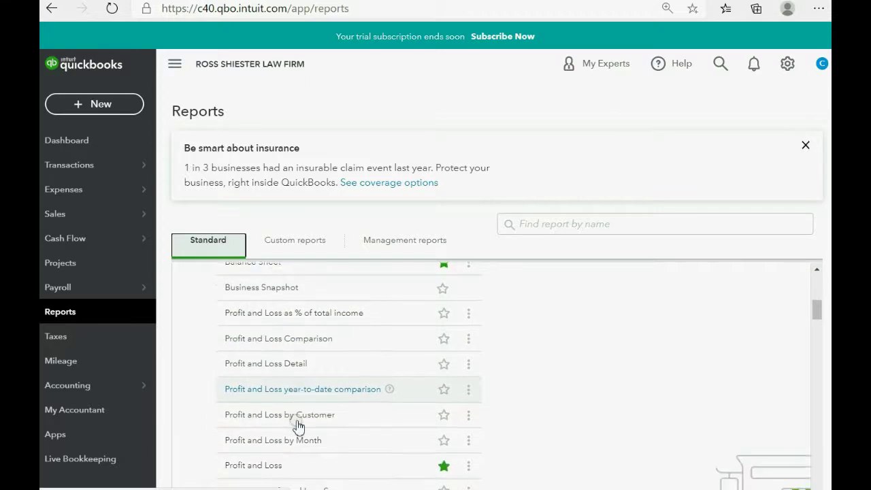
click(265, 468)
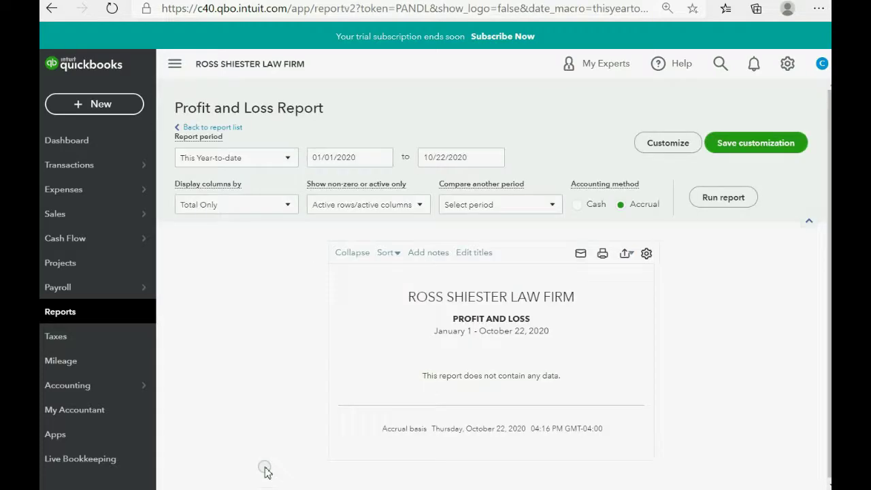
Rerun the Profit and Loss report with the report period set to All Dates
click(290, 160)
click(291, 161)
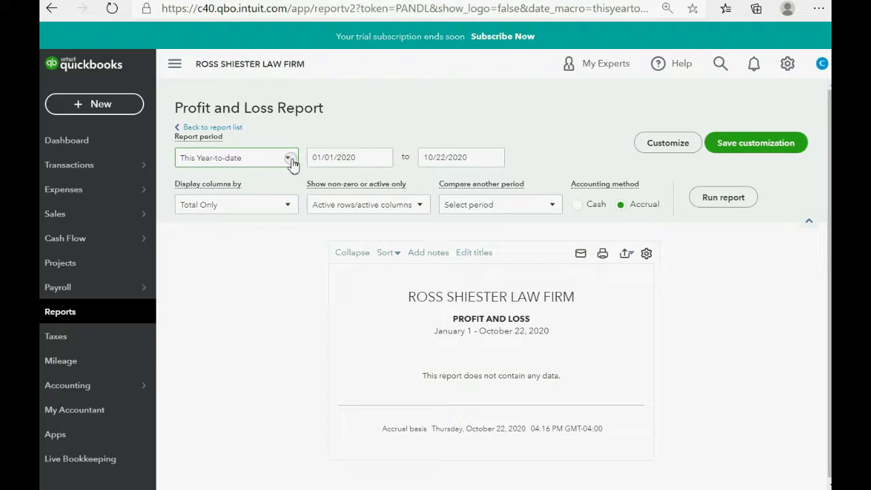
click(291, 160)
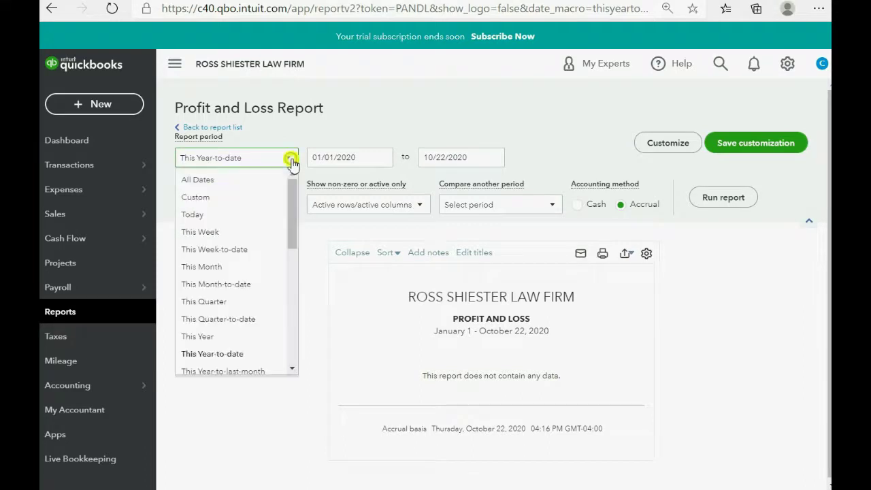
click(204, 180)
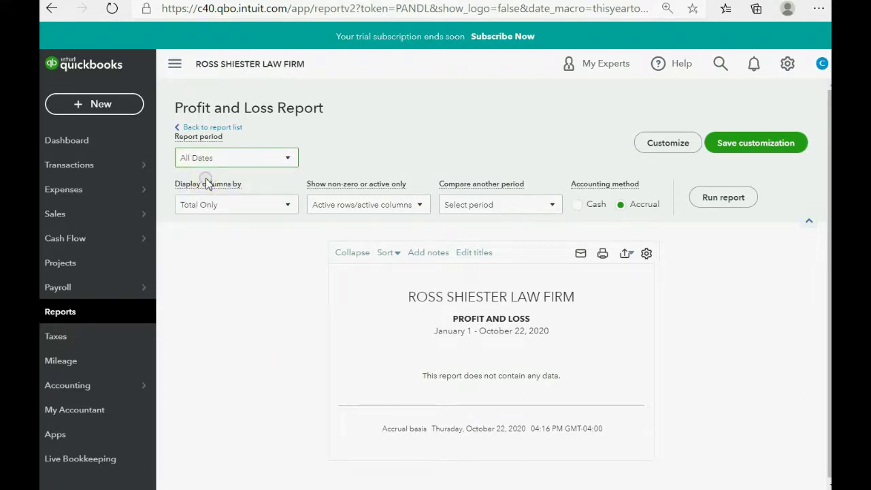
click(711, 199)
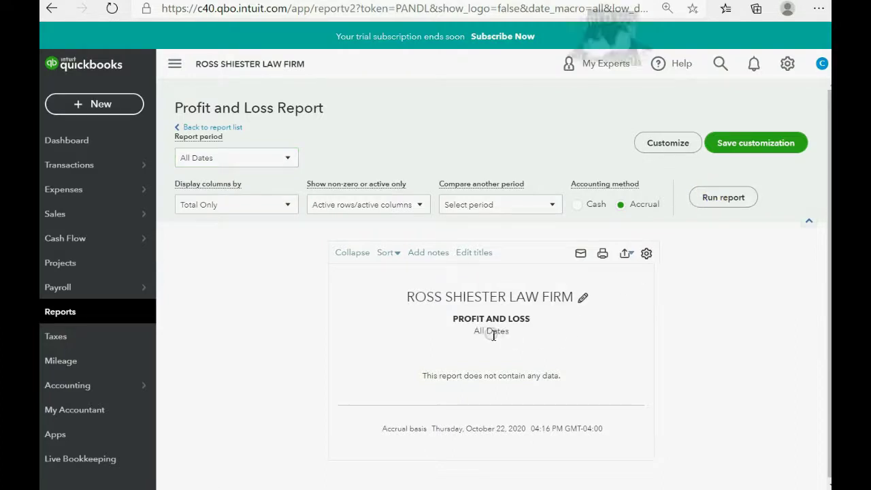
Save the customization as custom report 'Profit and Loss'
click(747, 146)
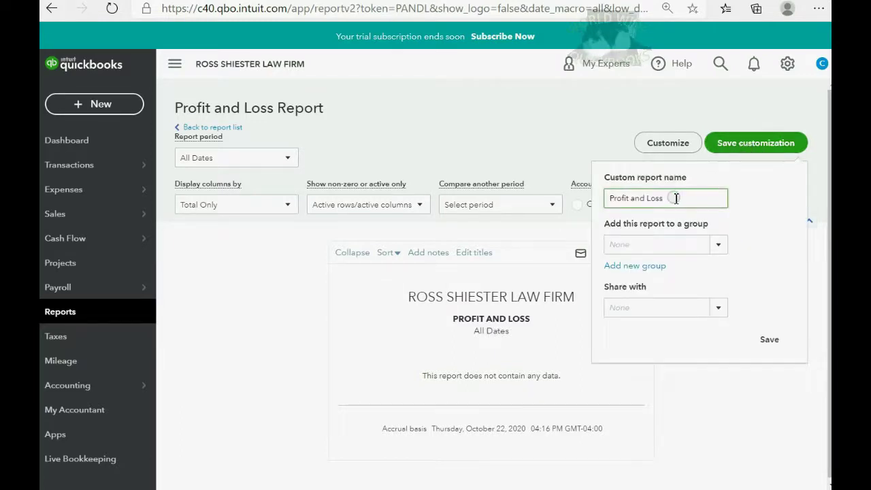
mouse_move(669, 198)
mouse_down()
mouse_move(608, 198)
mouse_move(669, 205)
mouse_up()
click(766, 339)
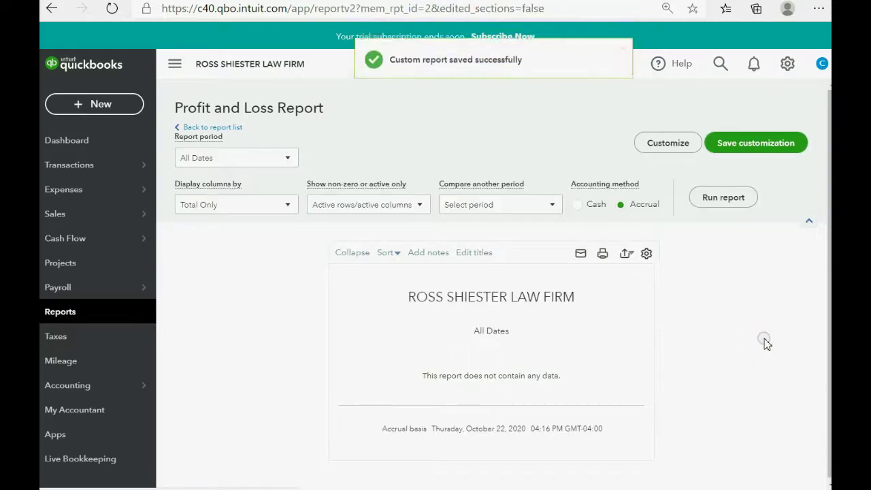
View the custom reports list with Profit and Loss and Trial Balance, then advance to Profit and Loss by Customer slide
click(61, 311)
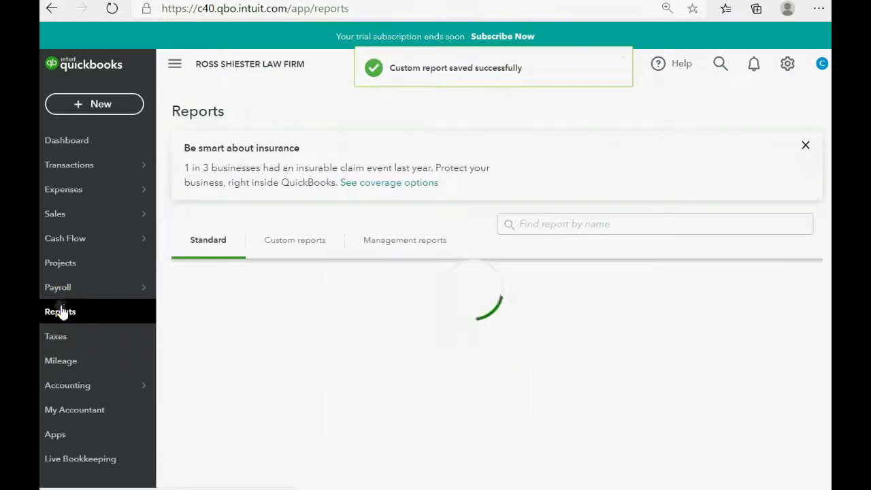
click(279, 245)
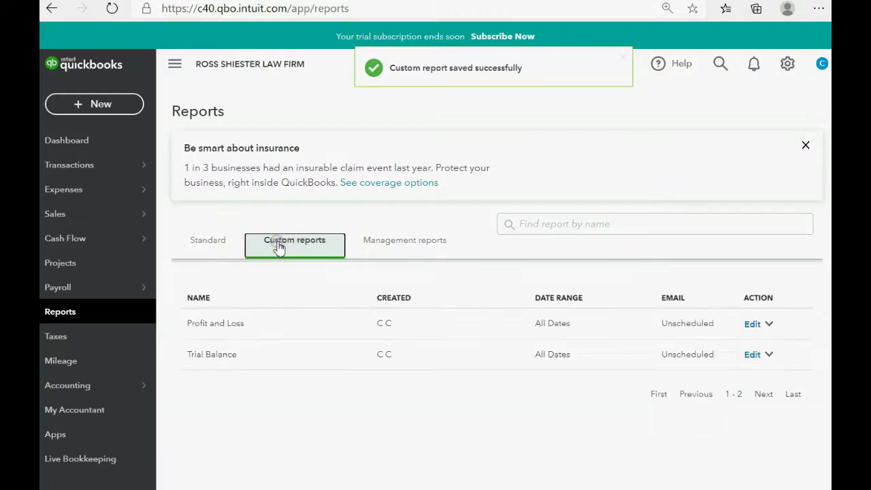
click(225, 342)
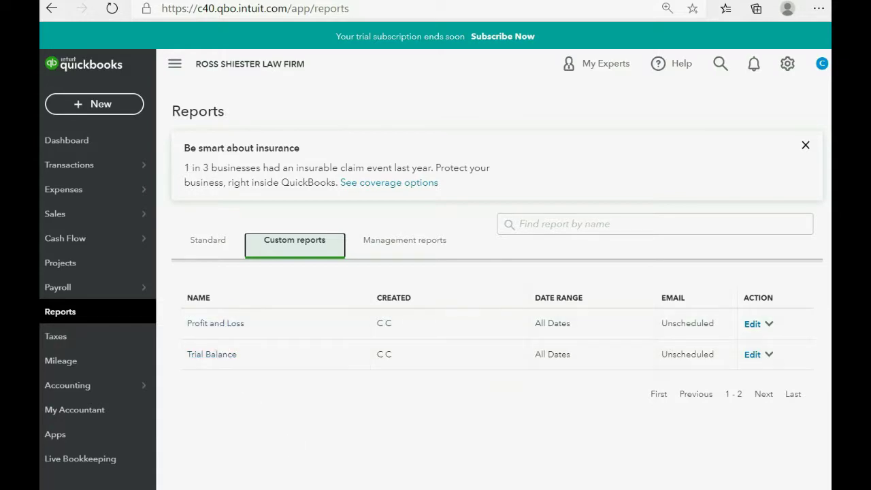
click(313, 456)
click(340, 407)
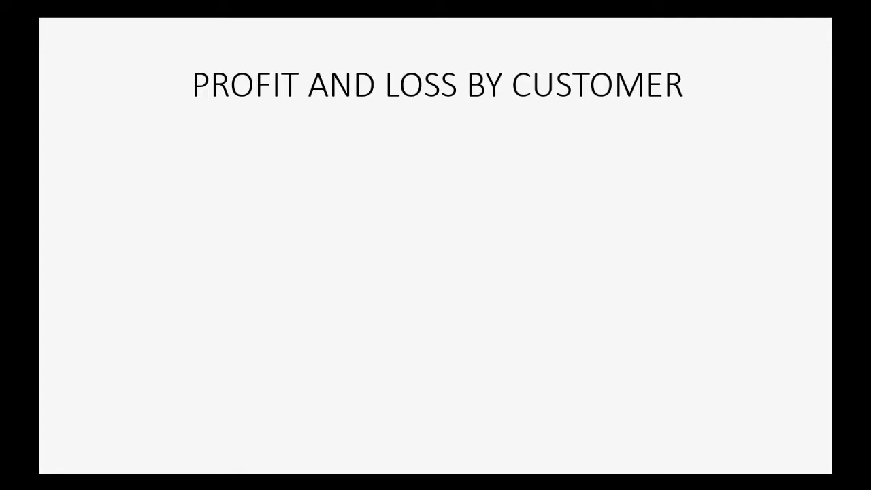
Reveal the three Profit and Loss by Customer bullets about each client
click(340, 407)
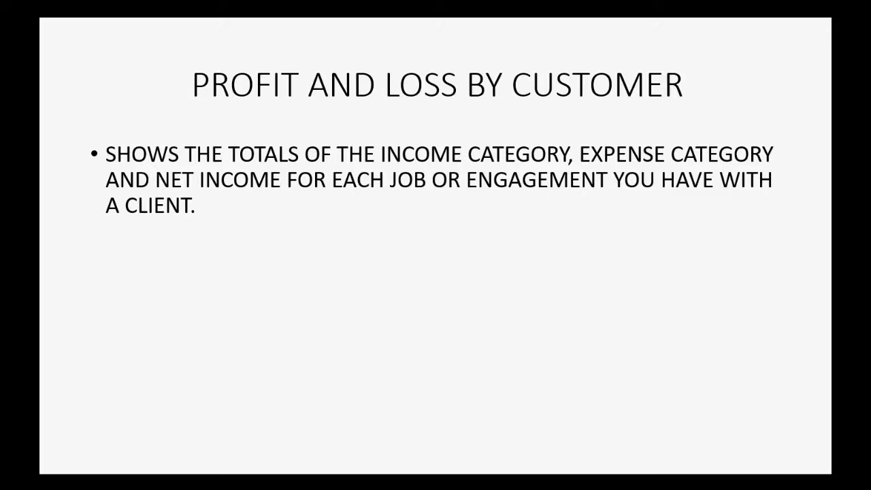
click(534, 413)
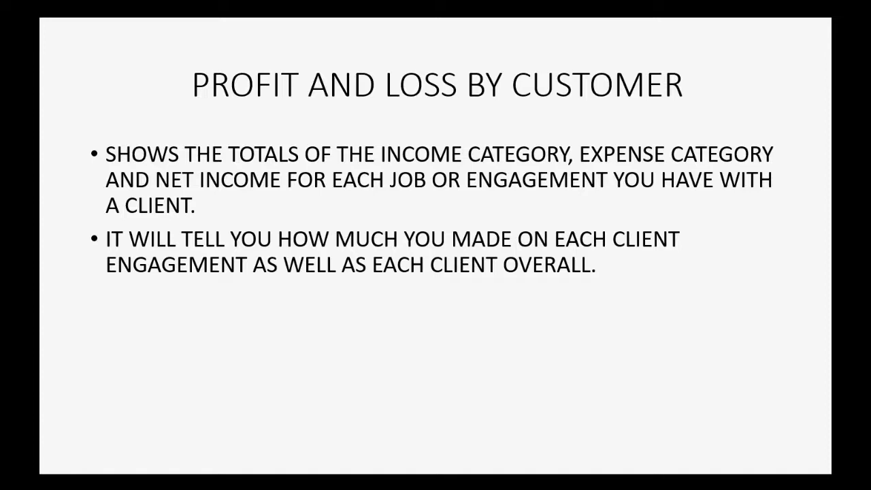
key(Right)
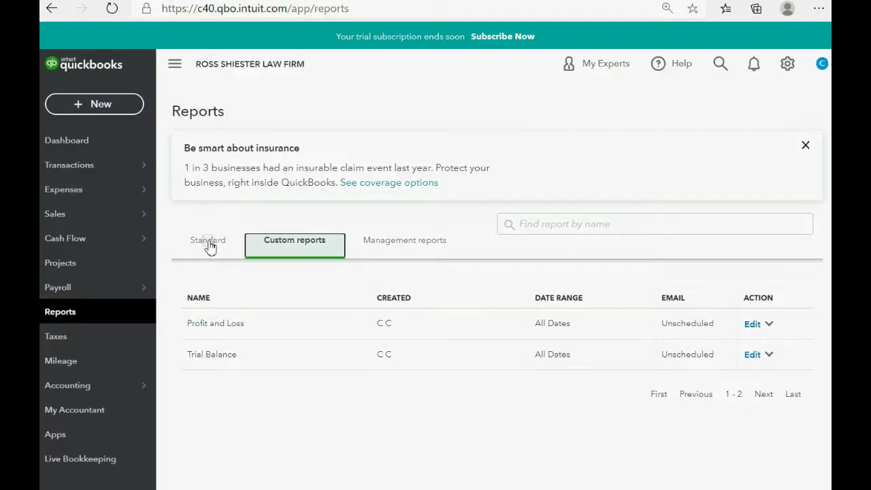
Open the Profit and Loss by Customer report from the Standard reports list
click(209, 242)
scroll(311, 369, down, 5)
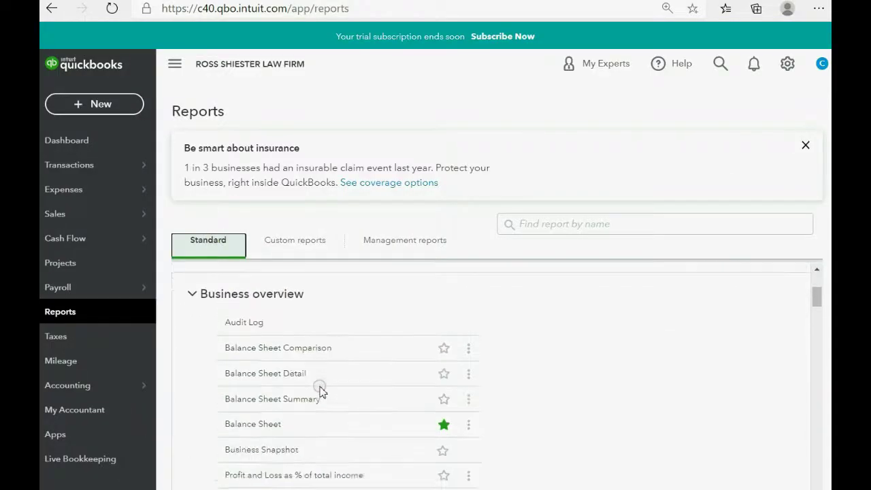
scroll(319, 392, down, 1)
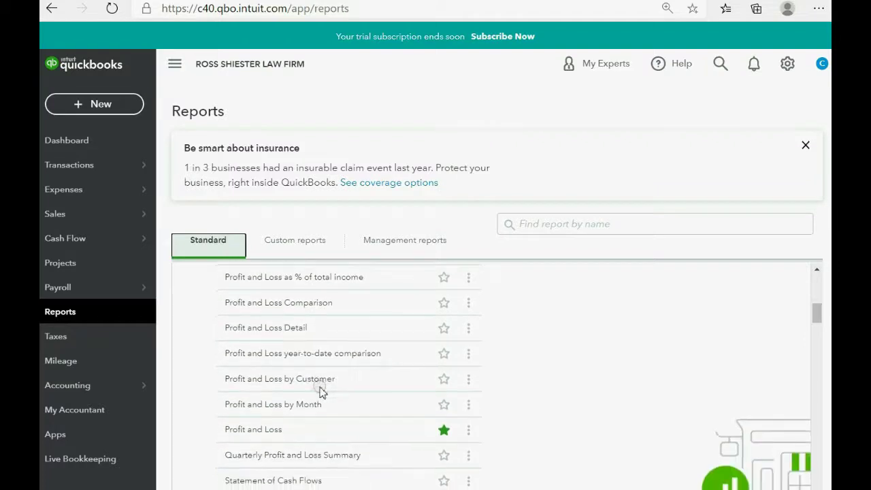
click(276, 385)
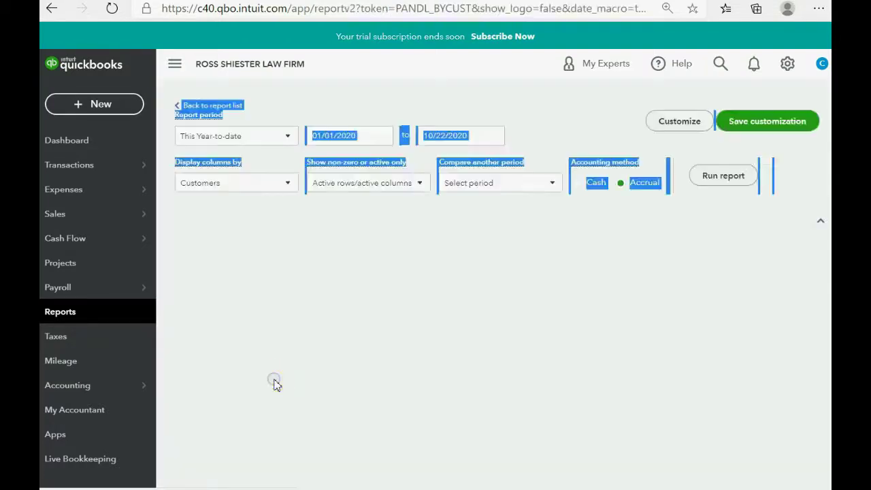
Rerun the Profit and Loss by Customer report for All Dates
click(288, 162)
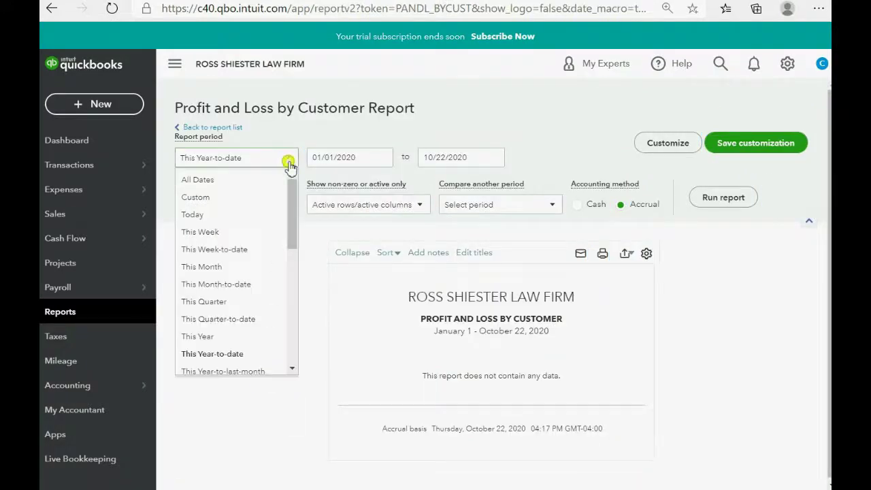
click(266, 177)
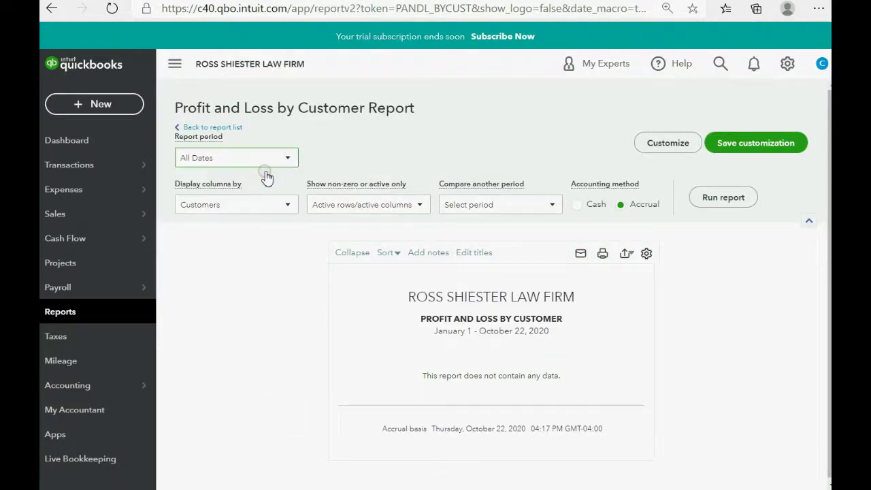
click(730, 205)
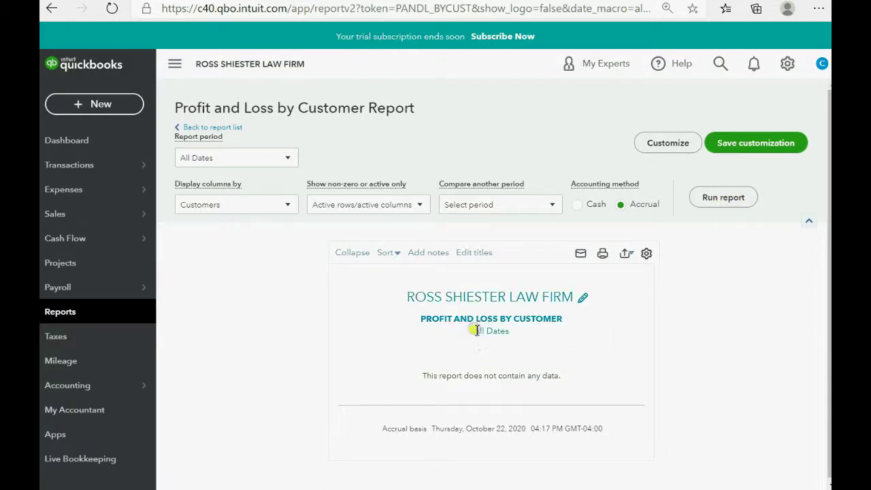
drag(476, 330, 508, 331)
click(726, 350)
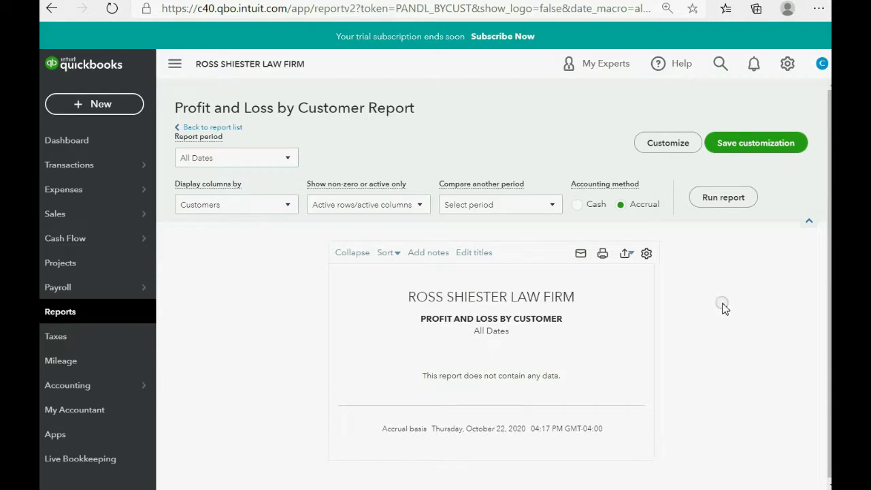
Save it as custom report 'Profit and Loss by Customer' and go back to Reports
click(740, 151)
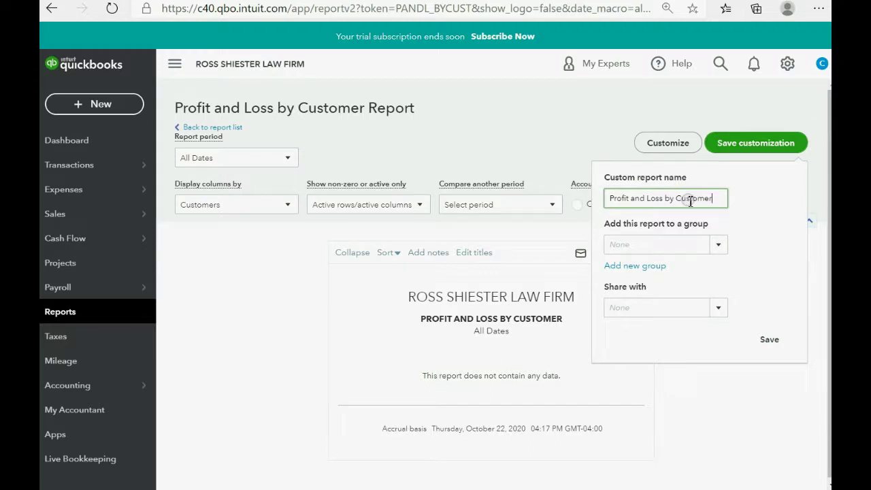
click(769, 340)
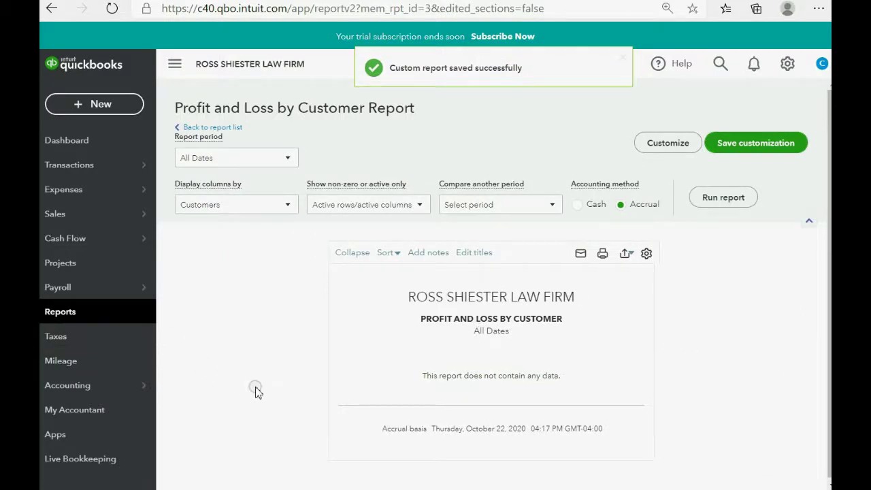
click(109, 307)
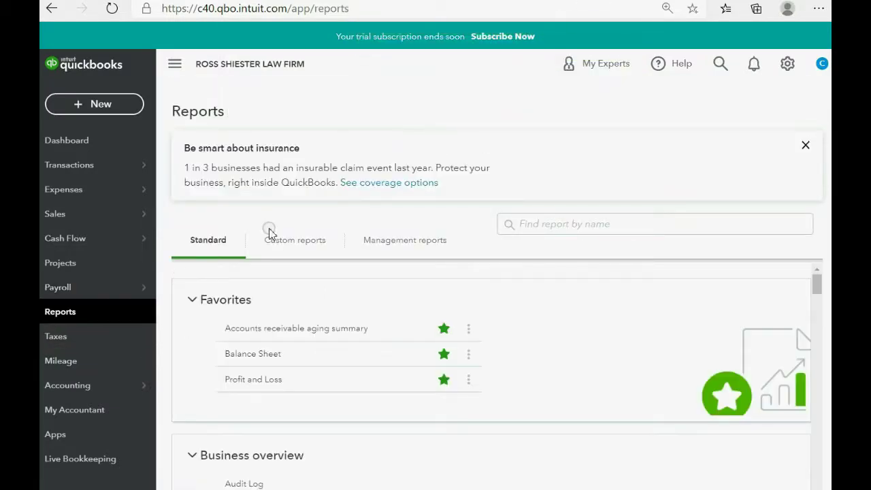
Rerun the saved Profit and Loss by Customer report, keeping All Dates and columns by Customers
click(272, 238)
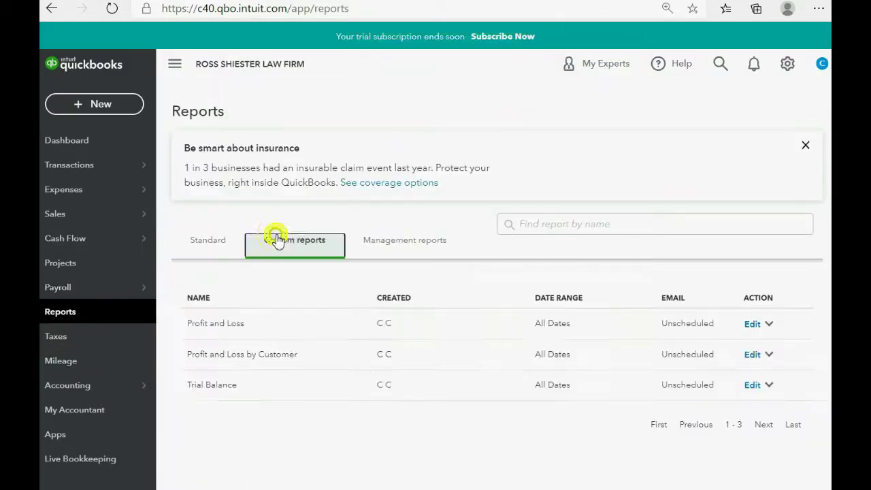
click(238, 356)
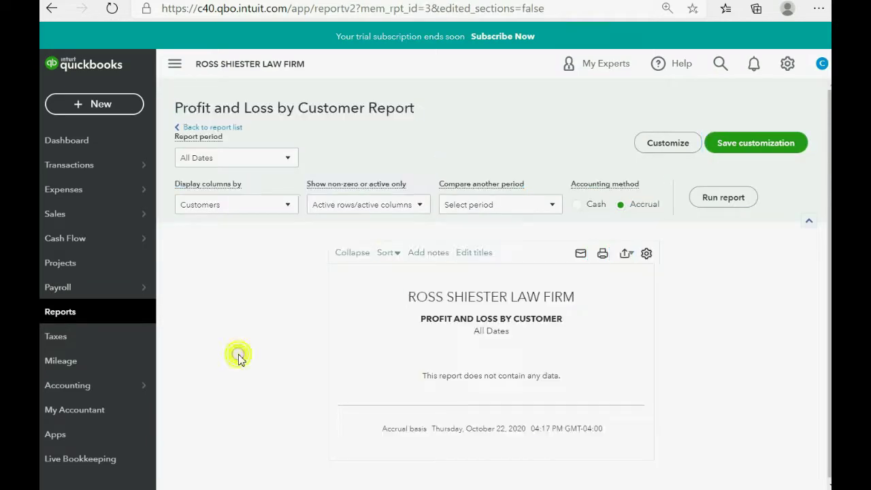
click(289, 158)
click(288, 157)
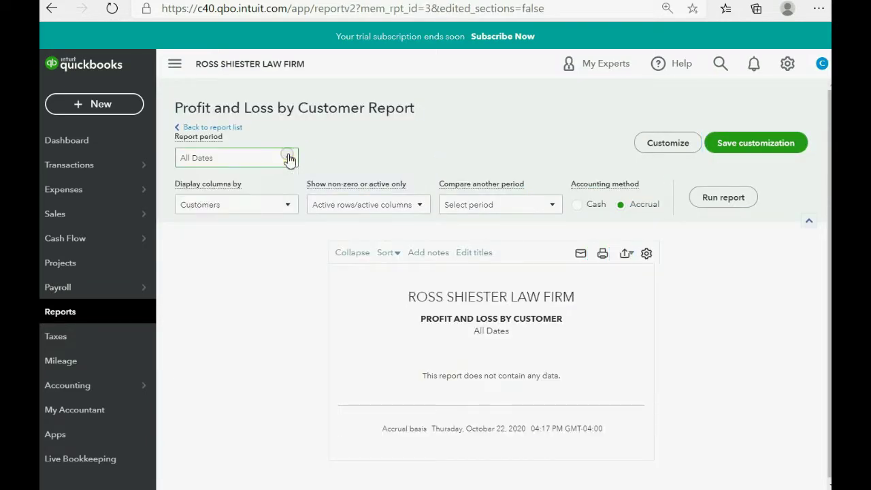
click(290, 207)
click(292, 208)
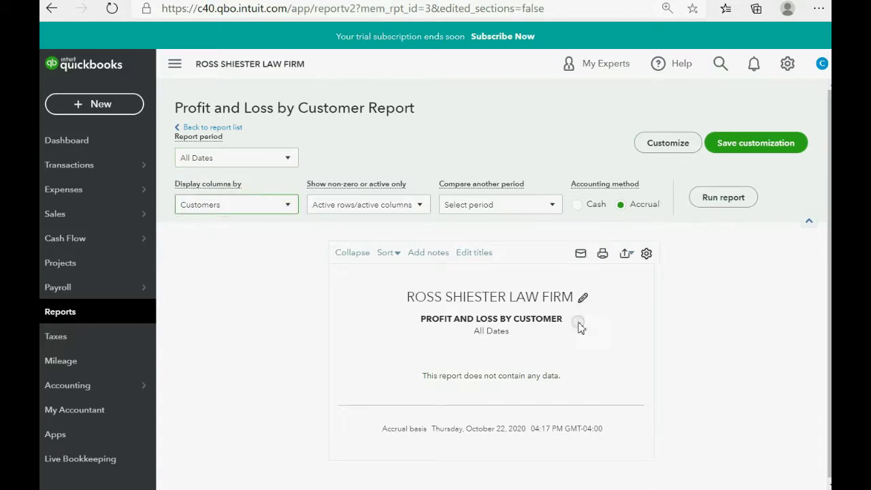
click(725, 202)
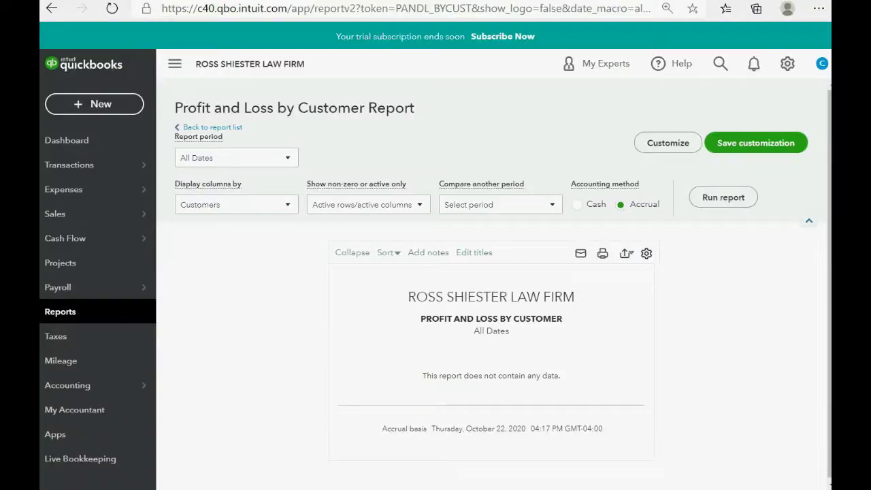
Open the Transaction List by Customer report from the standard reports
click(98, 311)
click(208, 241)
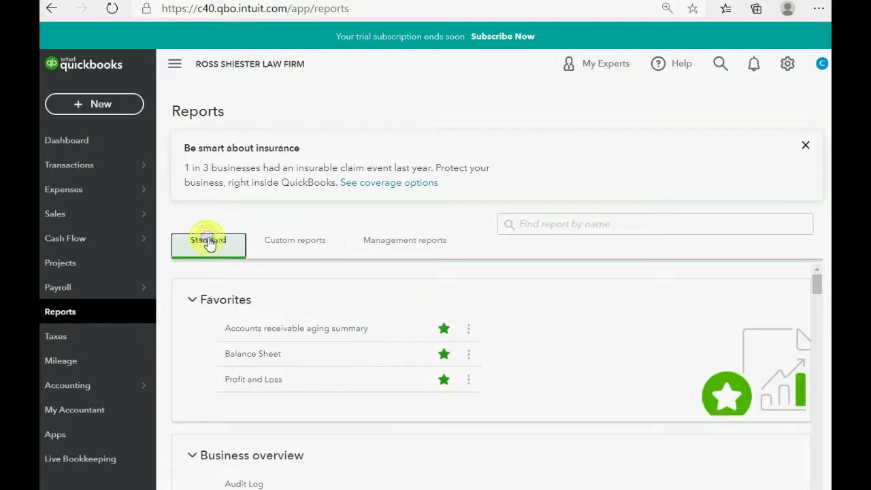
scroll(304, 332, down, 1)
scroll(304, 332, down, 8)
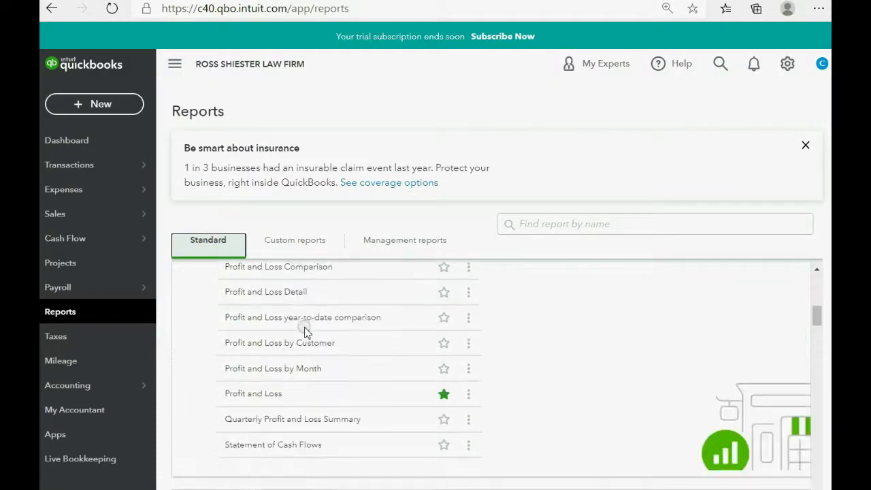
scroll(305, 333, down, 1)
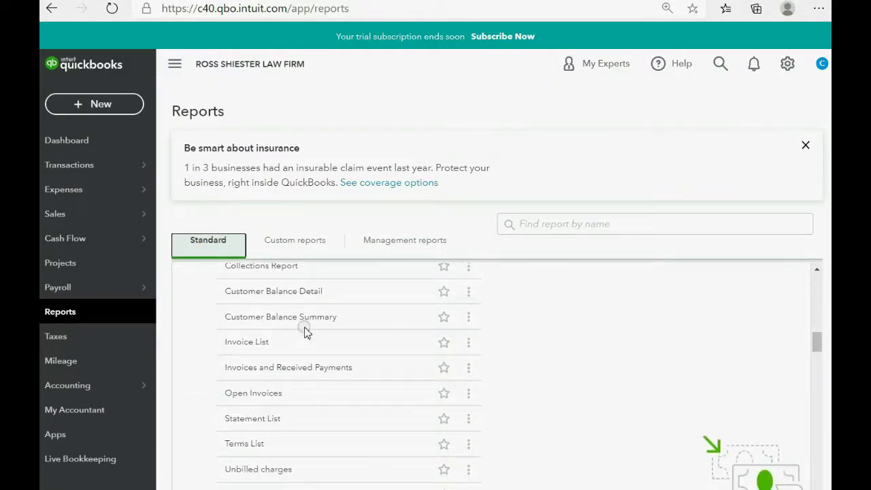
scroll(304, 332, down, 1)
scroll(305, 332, down, 5)
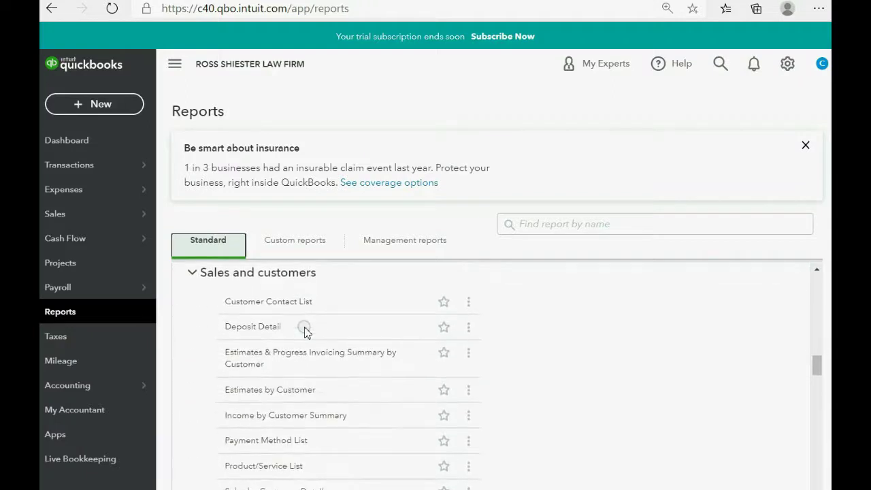
scroll(305, 332, down, 1)
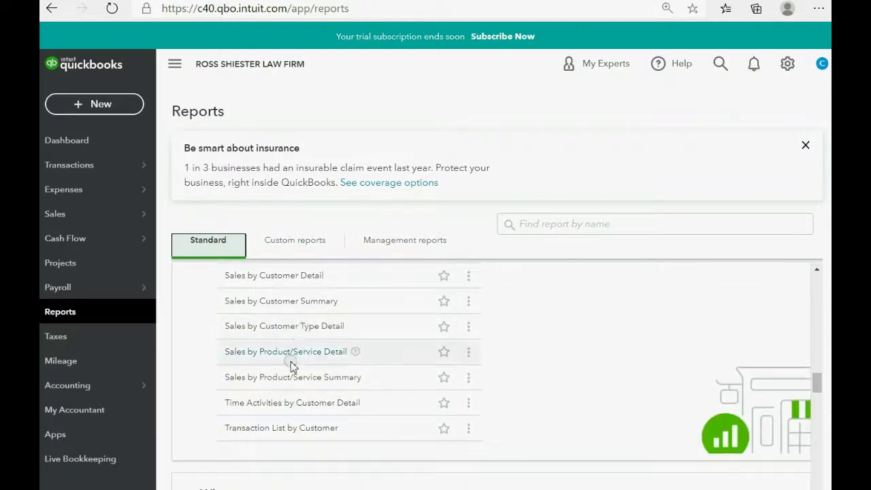
click(300, 430)
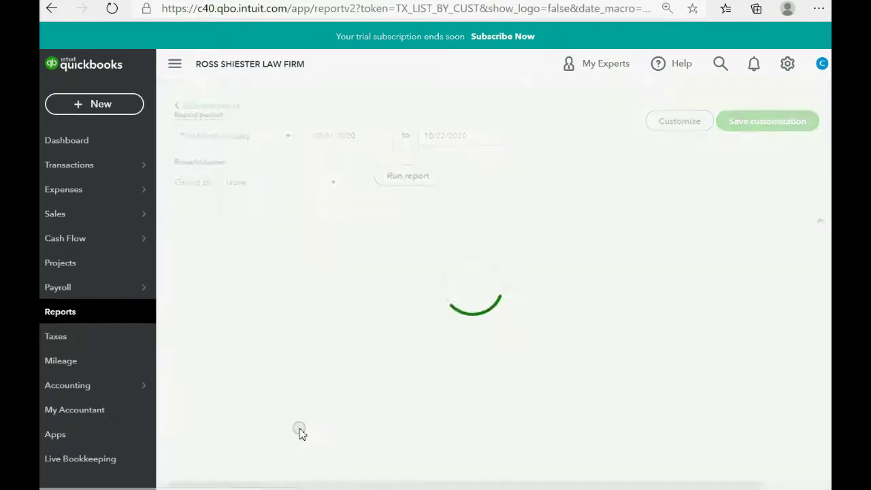
Run it for All Dates and save it as a custom report
click(290, 162)
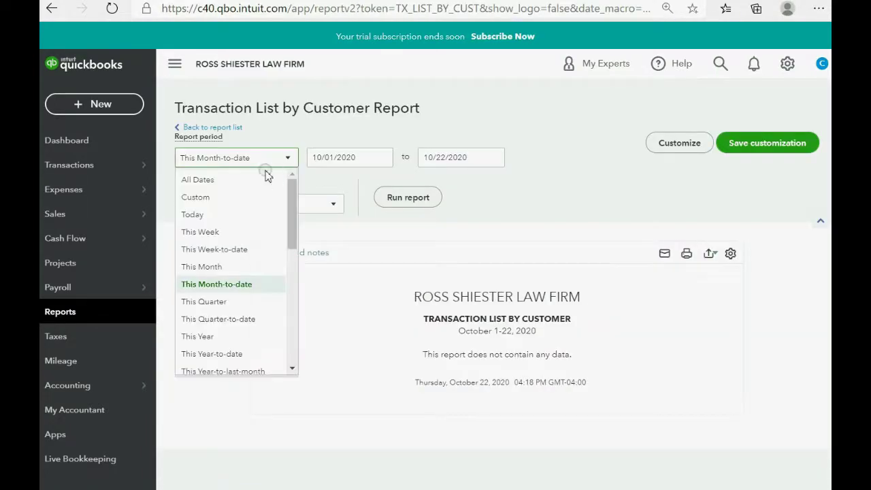
click(262, 177)
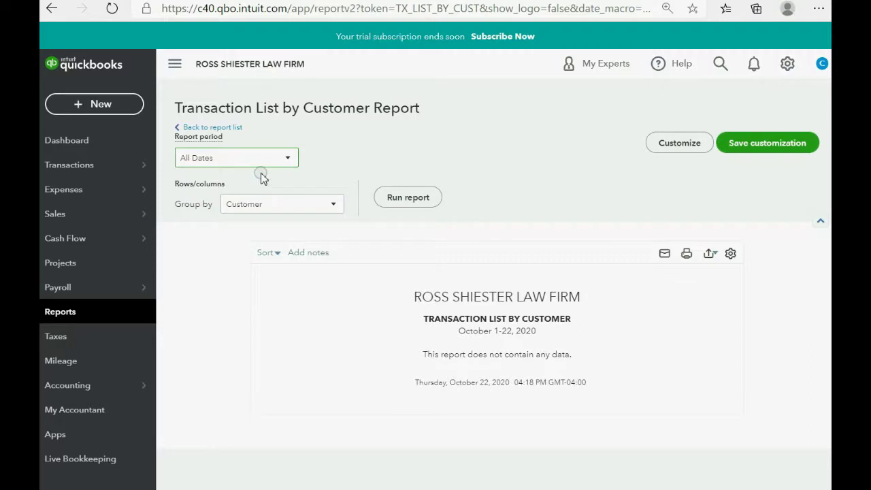
click(414, 198)
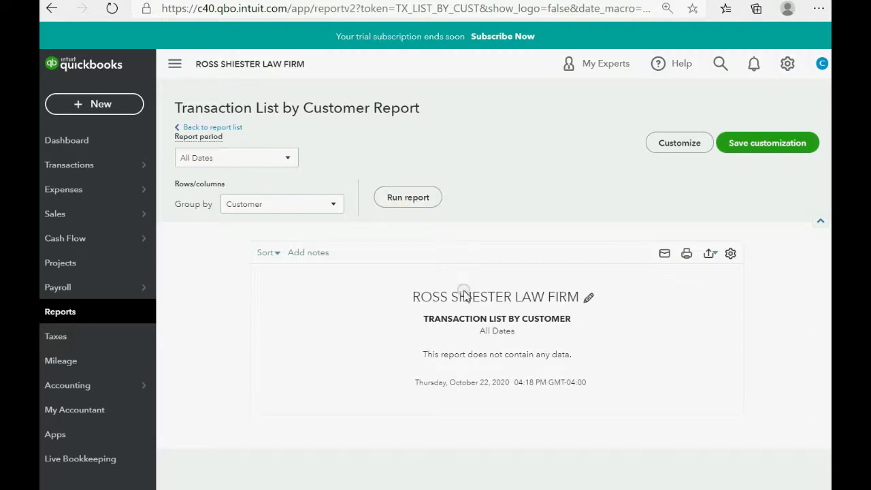
click(290, 161)
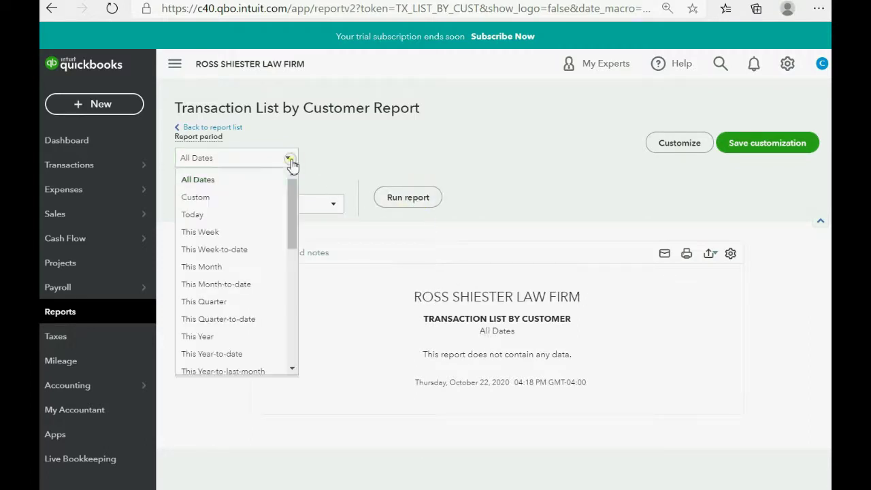
click(288, 162)
click(755, 143)
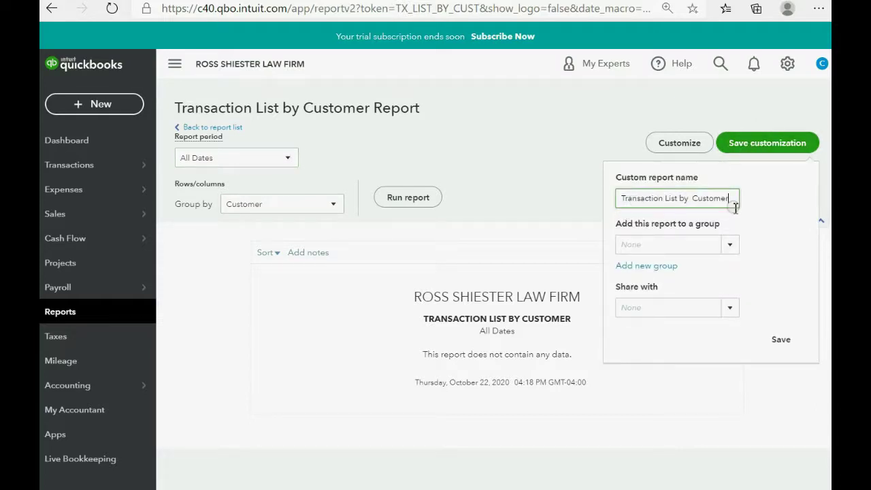
click(779, 339)
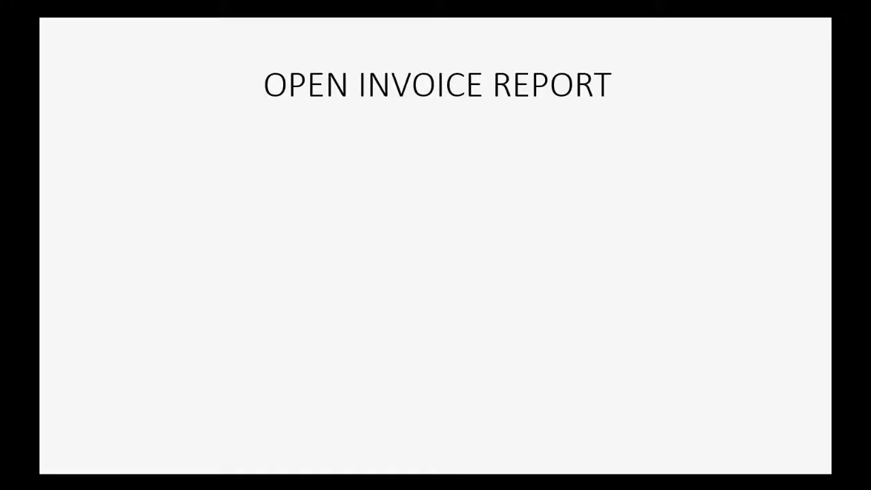
Reveal all three bullets on the OPEN INVOICE REPORT slide, staying on that slide
click(685, 361)
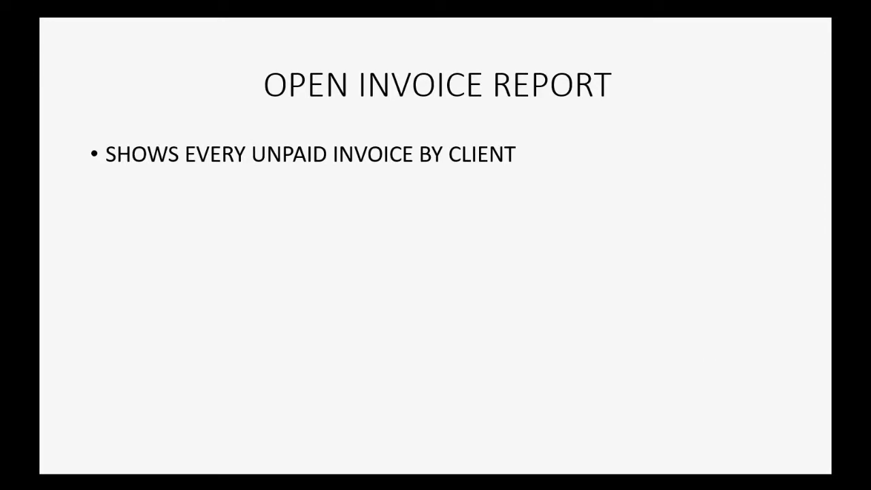
key(Right)
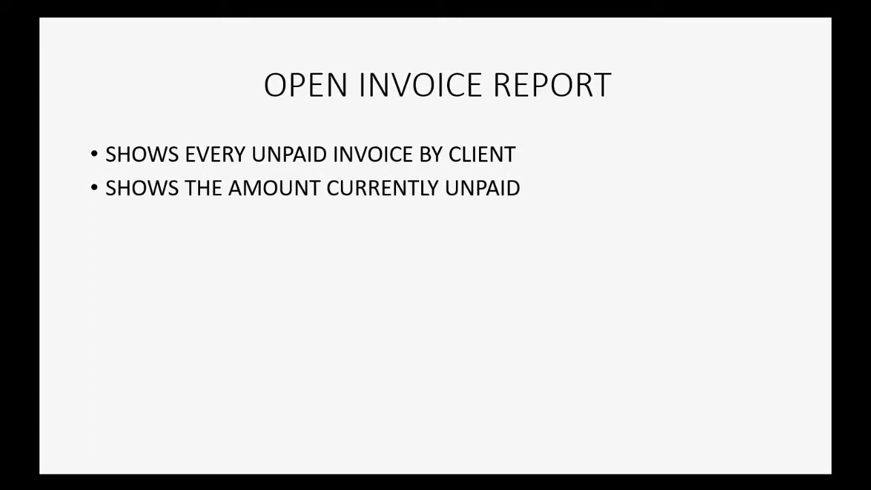
key(Right)
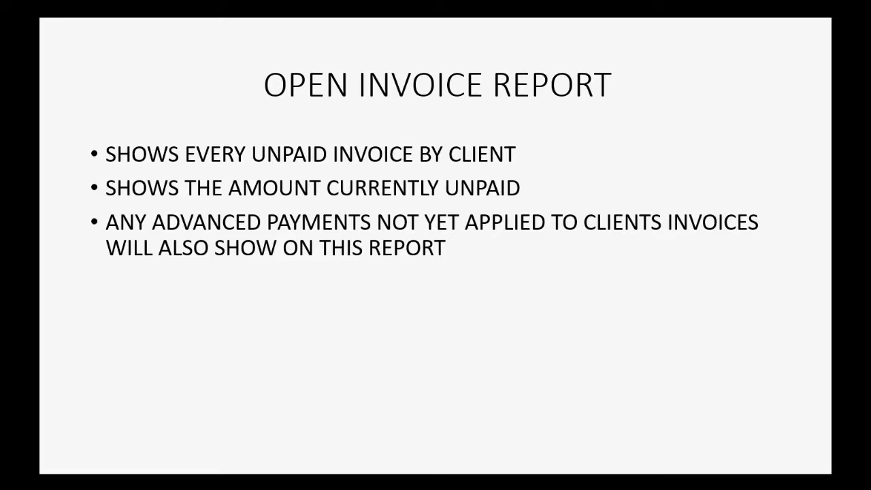
key(Right)
key(Left)
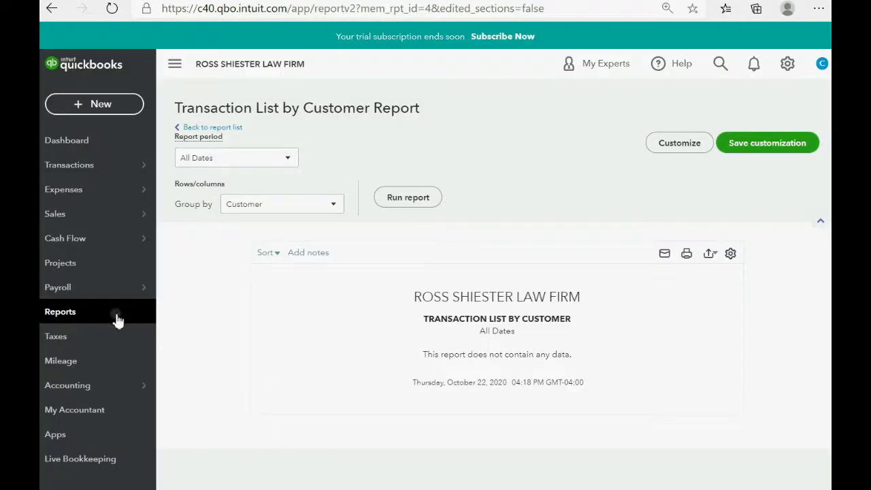
Open the Open Invoices report from the standard reports
click(111, 314)
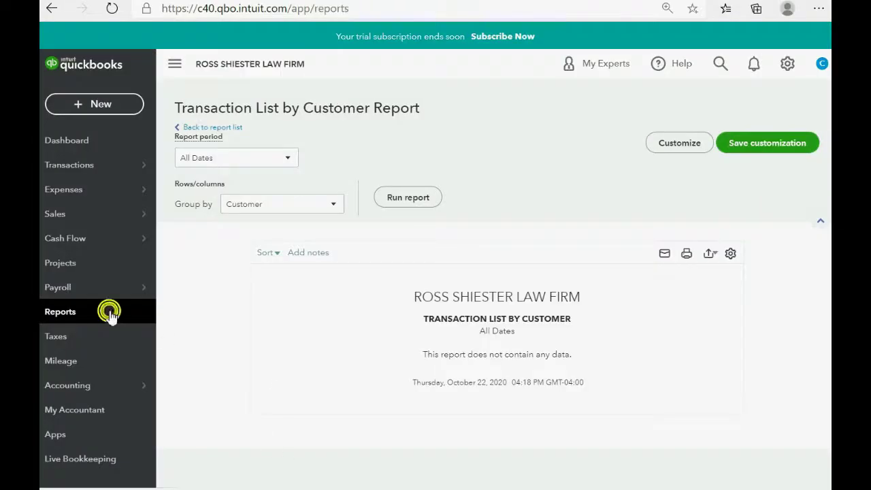
click(211, 245)
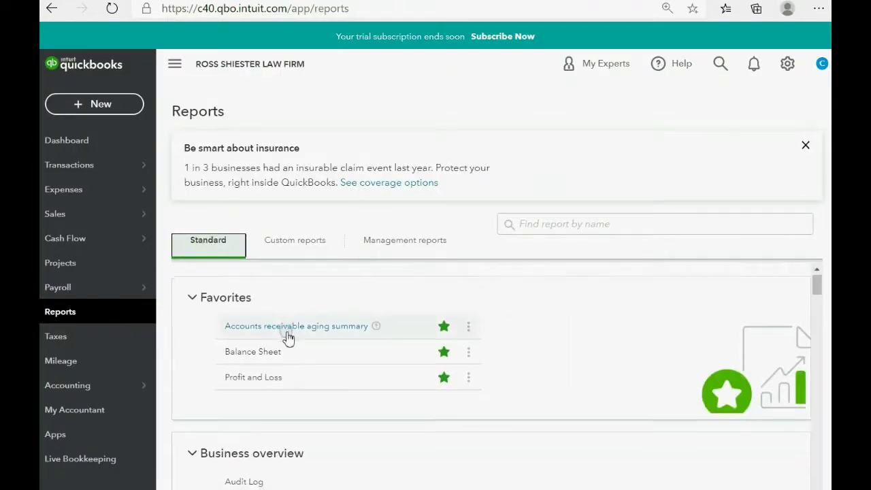
scroll(285, 344, down, 3)
scroll(285, 349, down, 6)
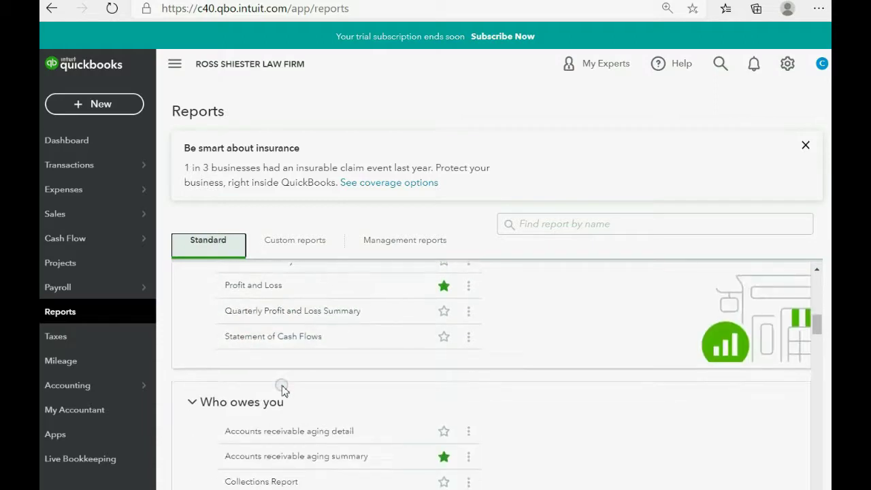
scroll(282, 391, down, 4)
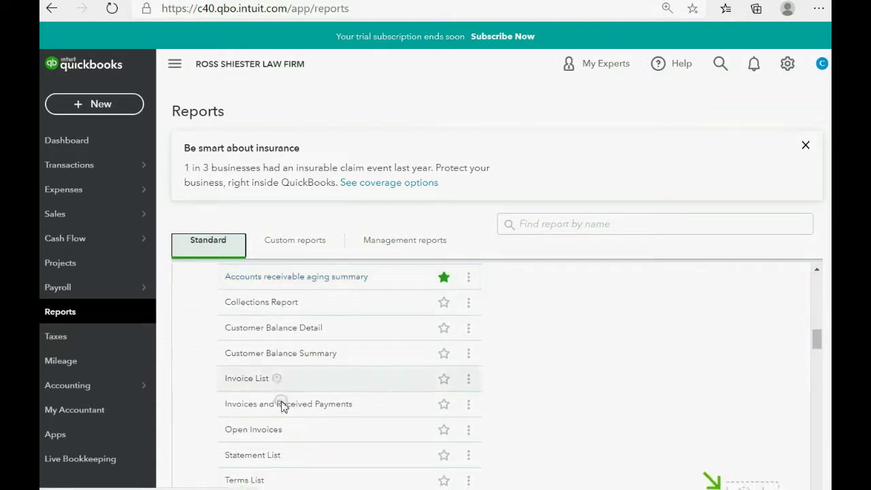
click(282, 433)
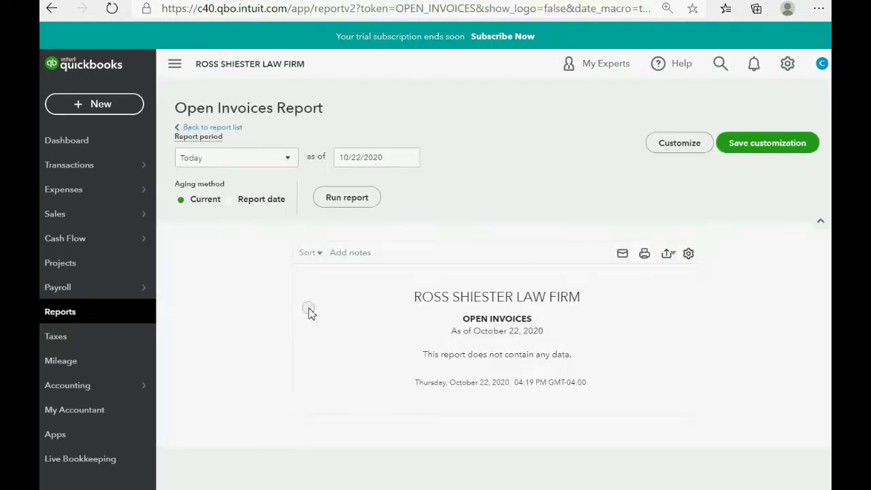
Run it for All Dates and save it as the custom report 'Open Invoices'
click(290, 158)
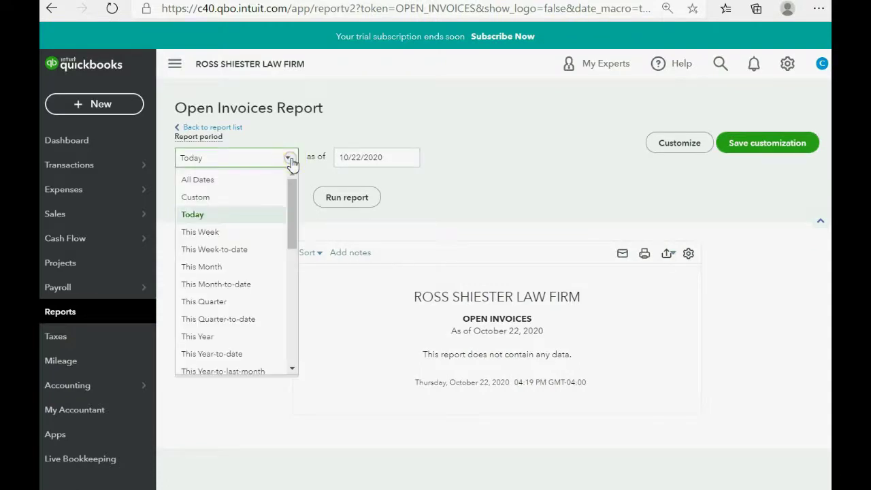
click(243, 179)
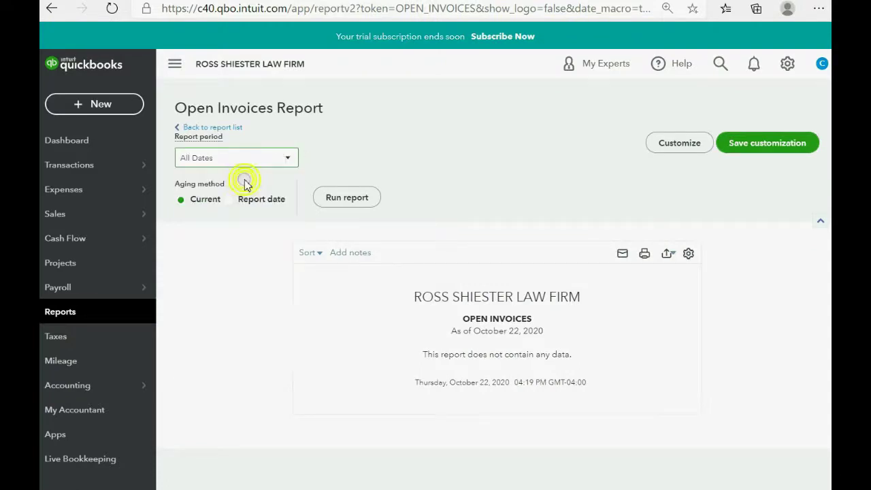
click(338, 203)
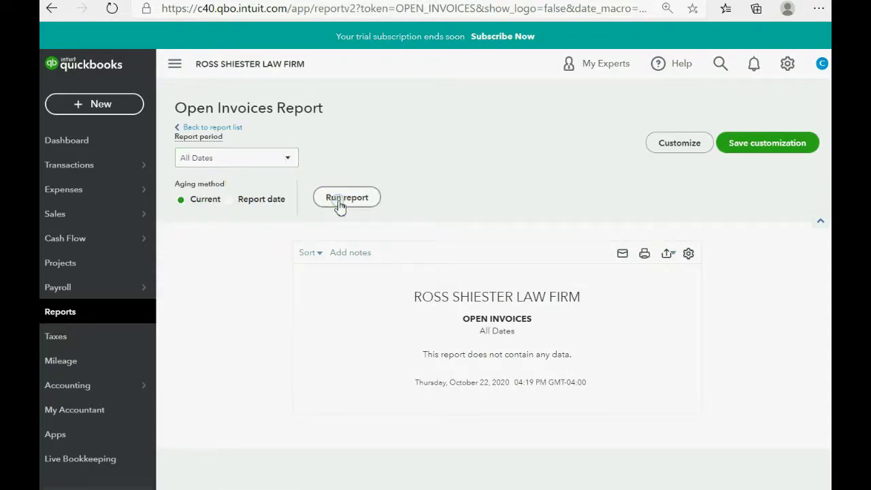
click(484, 332)
click(765, 153)
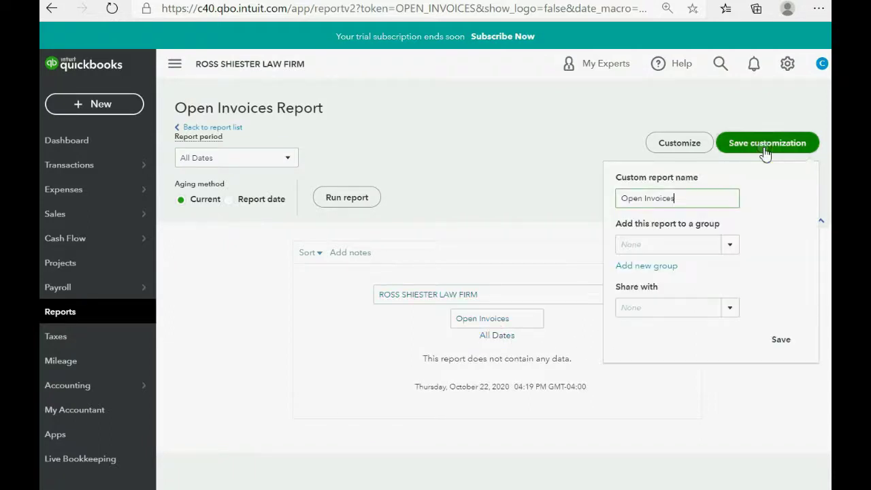
click(682, 200)
click(780, 340)
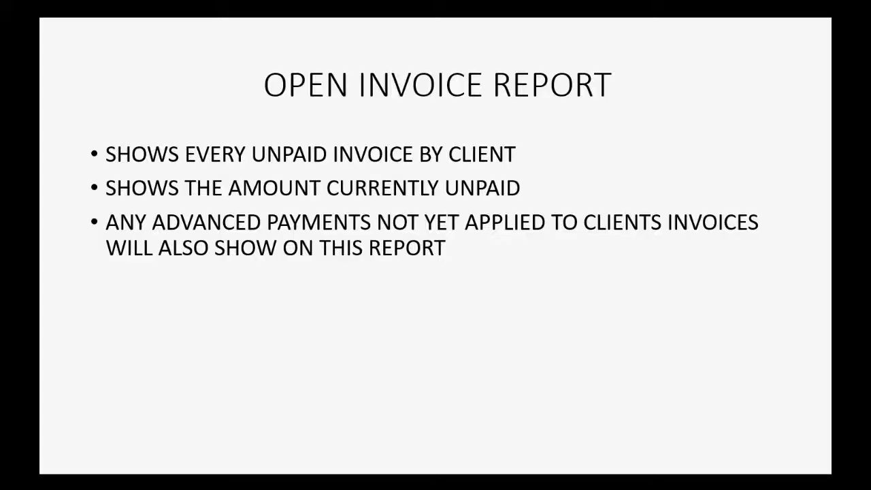
click(331, 392)
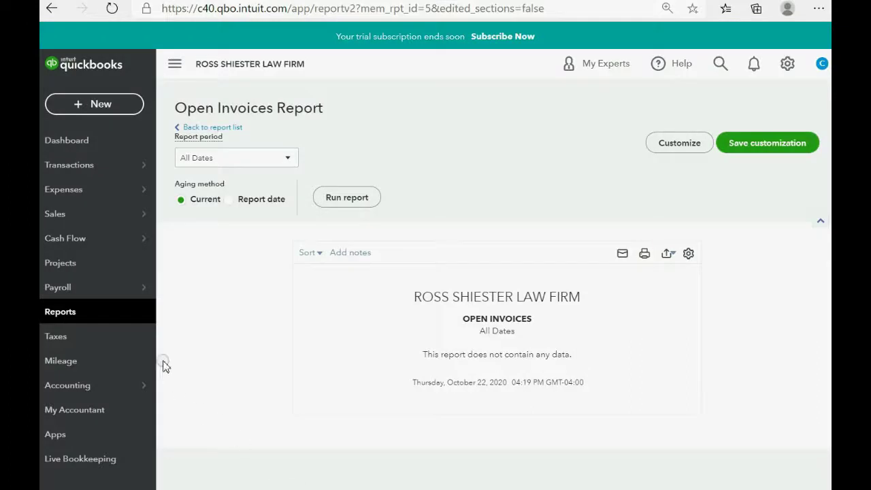
Return to the QuickBooks Online Reports page
click(87, 311)
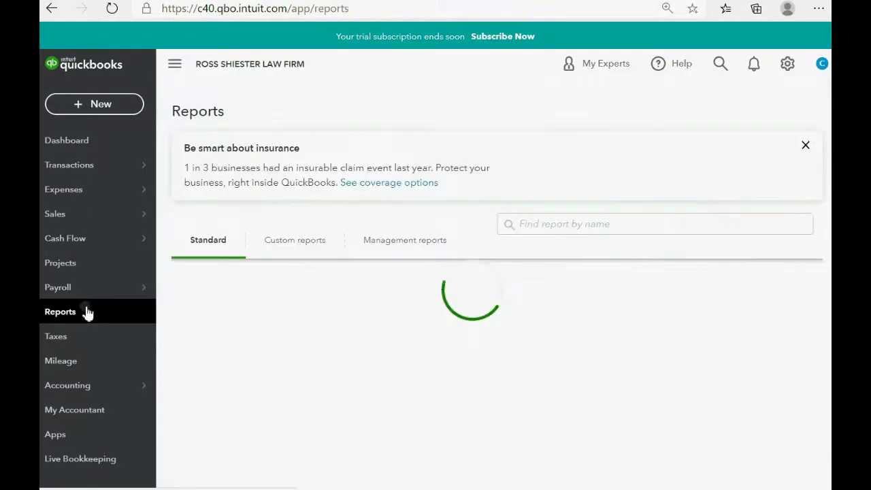
Find and open the Unbilled charges standard report
scroll(297, 399, down, 3)
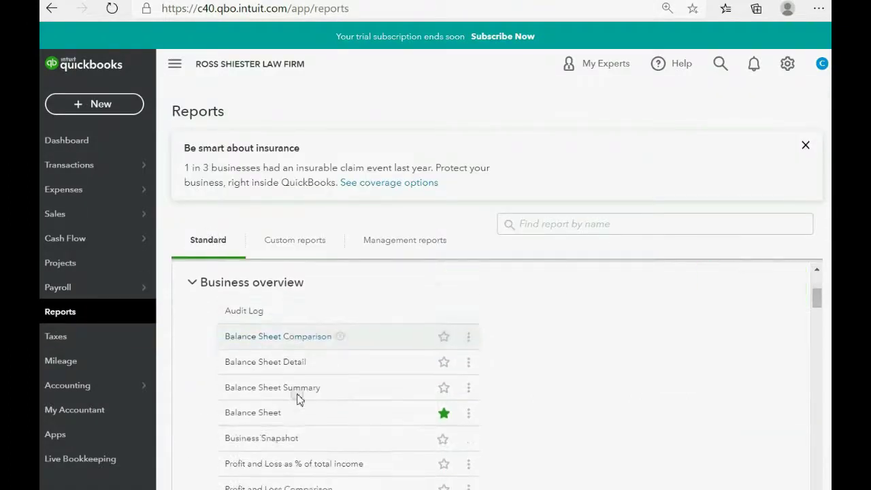
scroll(297, 399, down, 5)
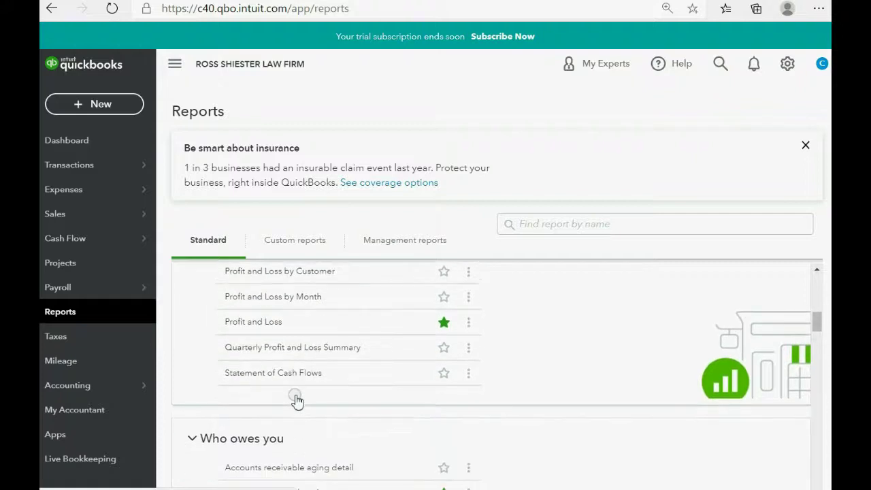
scroll(298, 400, down, 8)
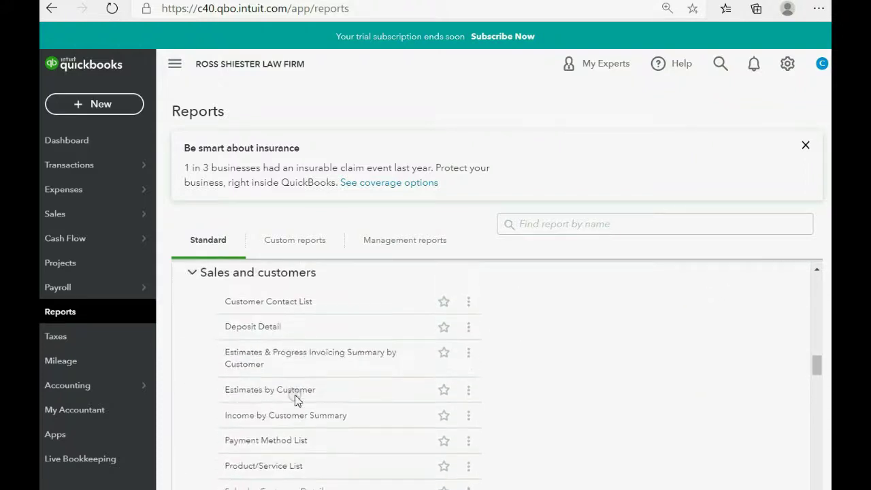
scroll(298, 400, down, 8)
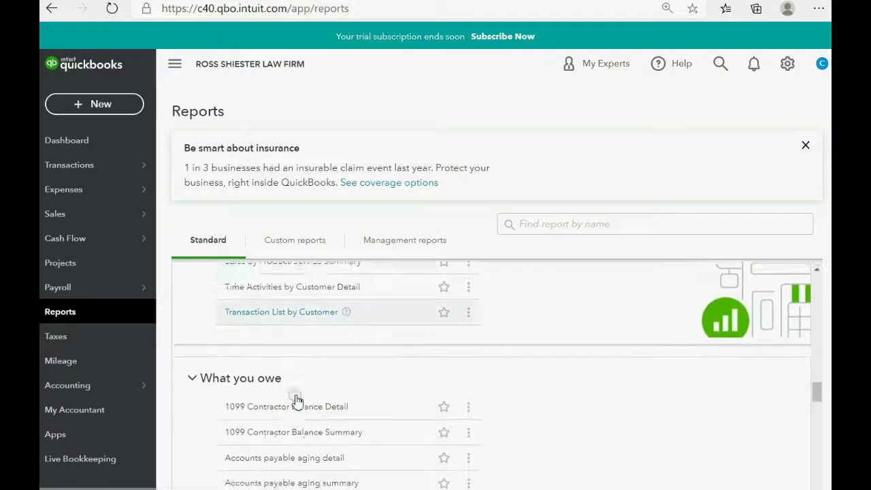
scroll(297, 400, down, 5)
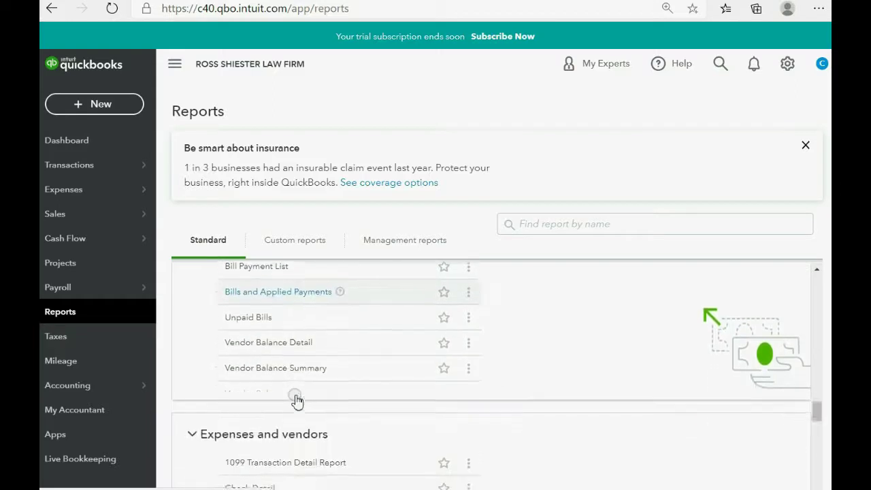
scroll(298, 400, down, 6)
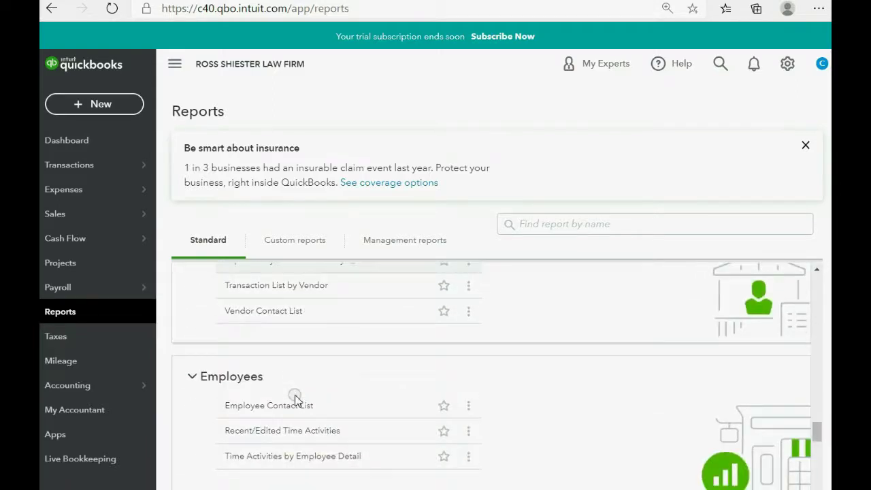
scroll(298, 400, down, 6)
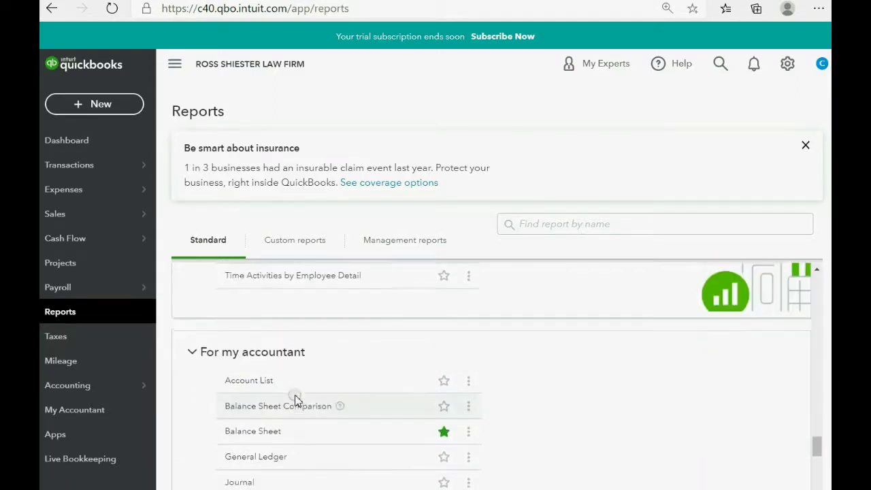
scroll(297, 400, up, 8)
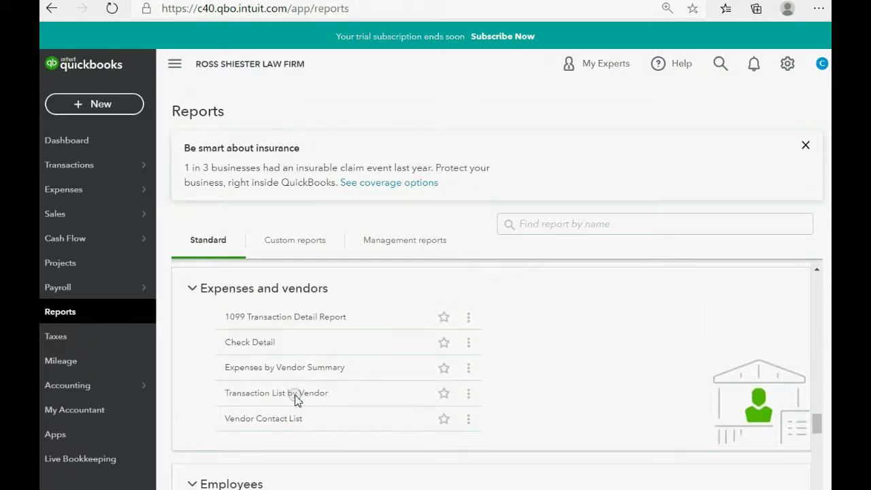
scroll(297, 401, up, 5)
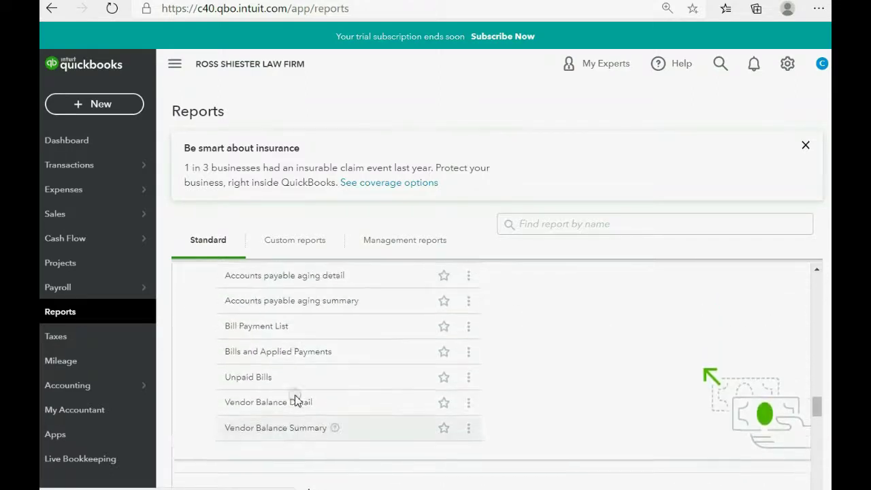
scroll(297, 401, up, 6)
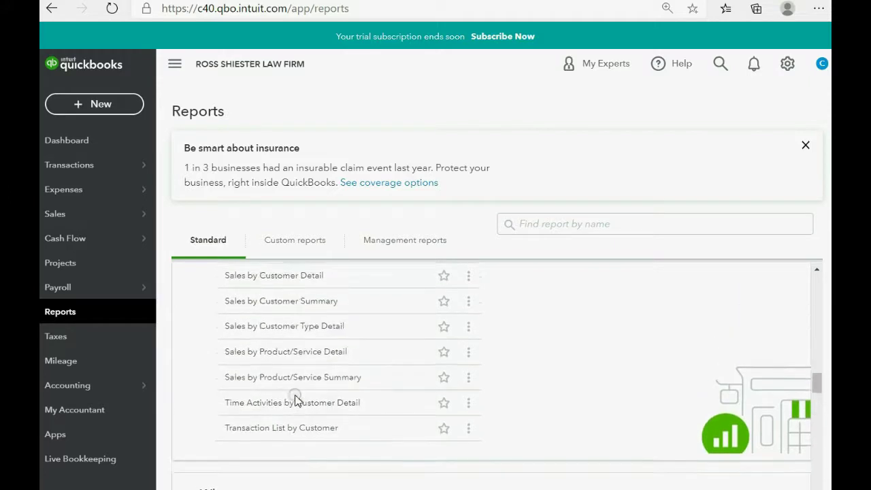
scroll(298, 400, up, 6)
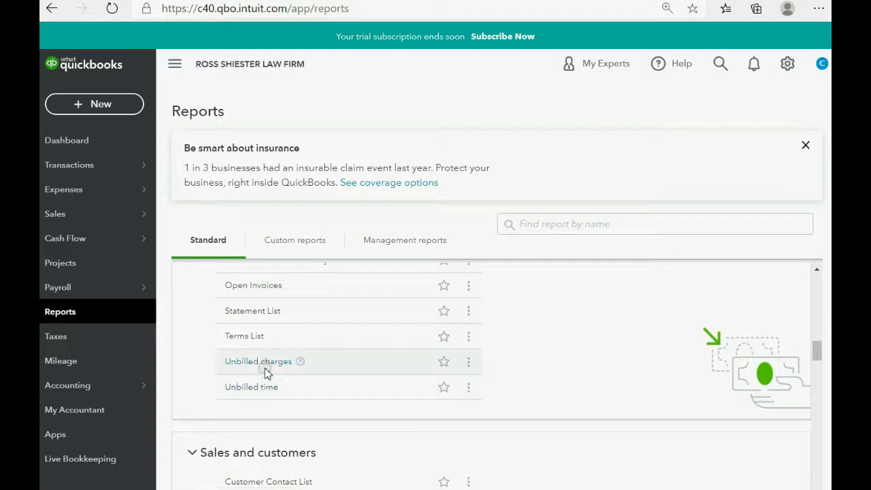
click(266, 366)
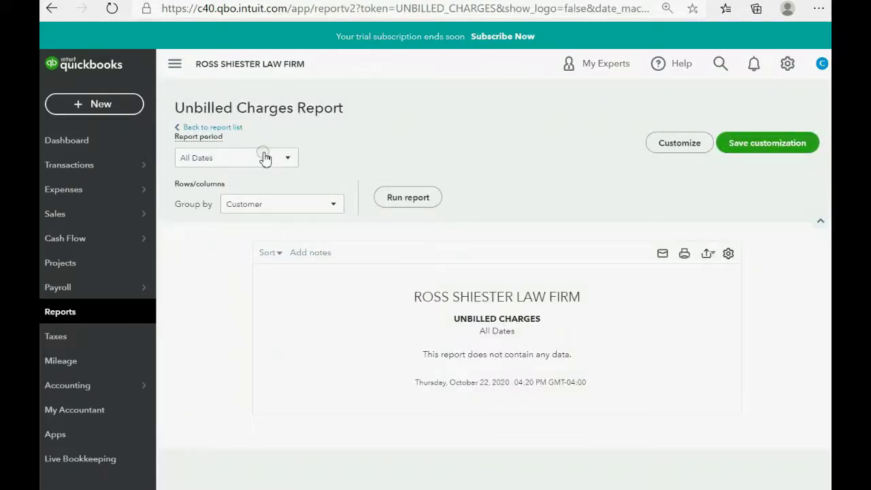
Save it as the custom report 'Unbilled Charges' and go back to Reports
click(739, 142)
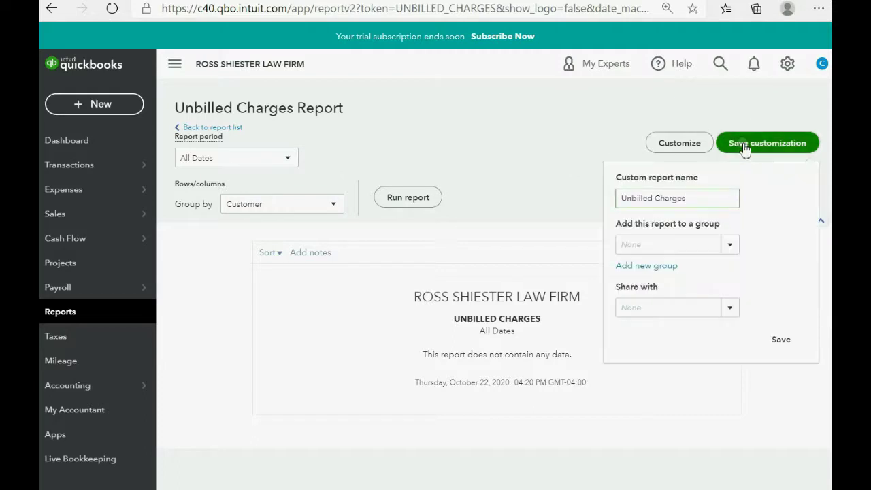
click(782, 340)
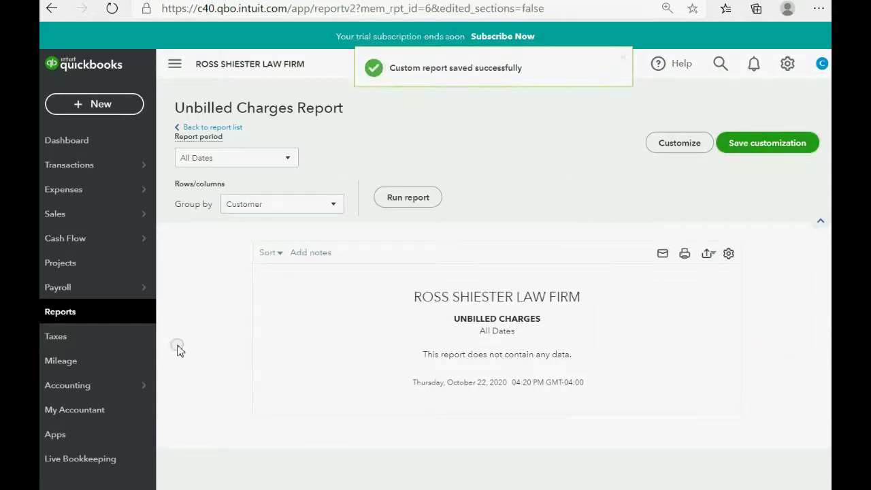
click(72, 310)
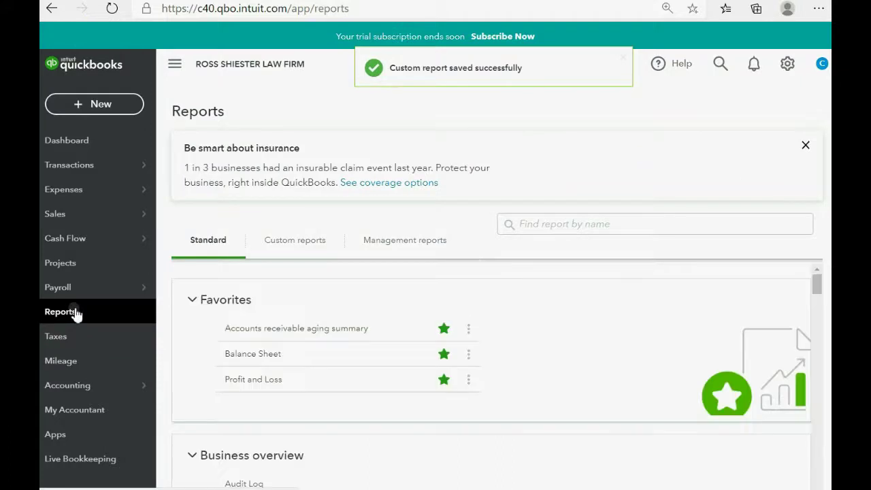
Open the Unbilled time report and save it as the custom report 'Unbilled Time'
scroll(334, 343, down, 6)
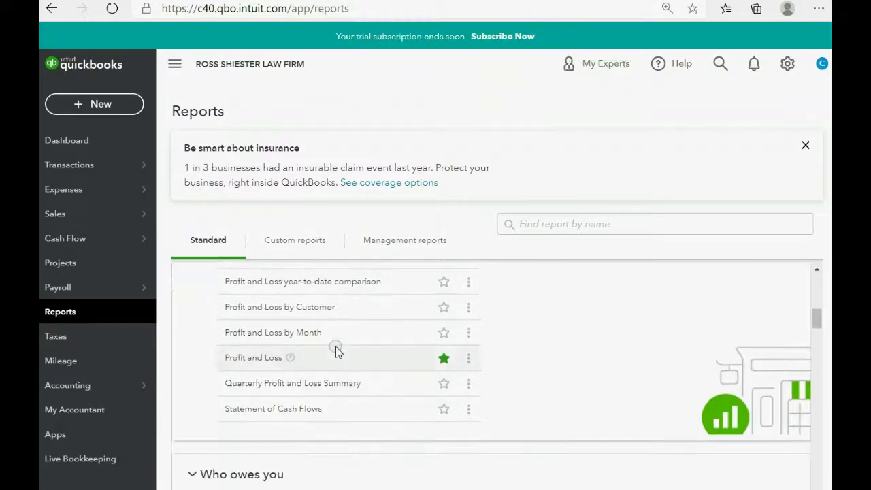
scroll(336, 351, down, 7)
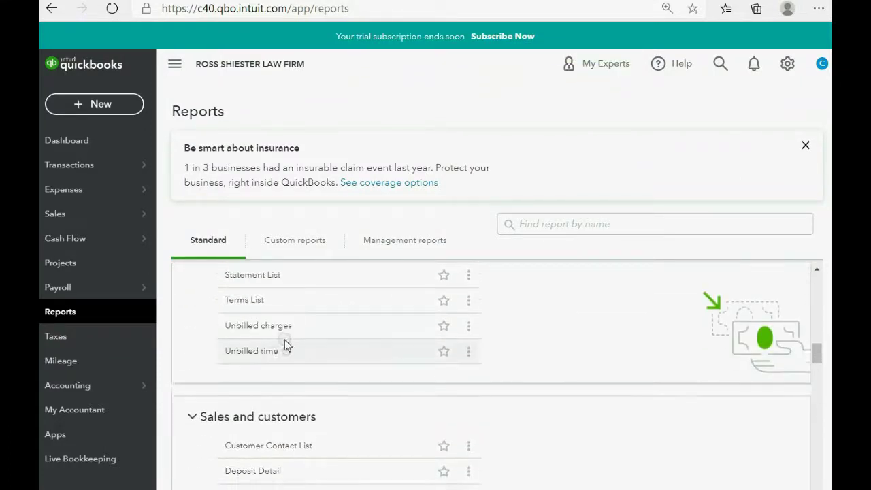
click(273, 355)
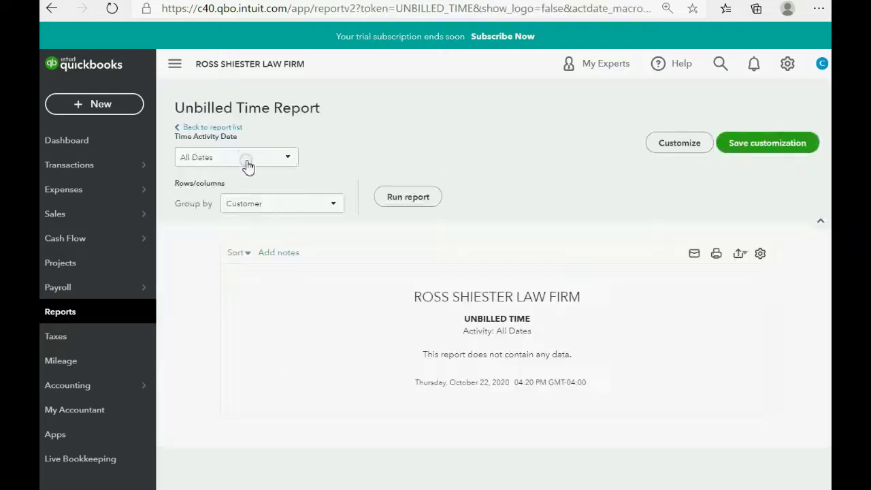
click(762, 145)
click(780, 338)
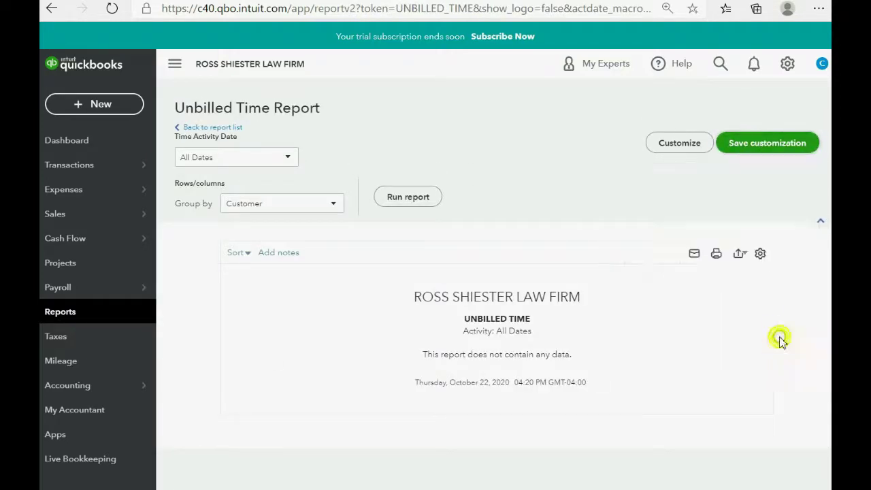
Review the Custom reports list, then show the TRY ADDING THESE YOURSELF slide
click(96, 312)
click(285, 242)
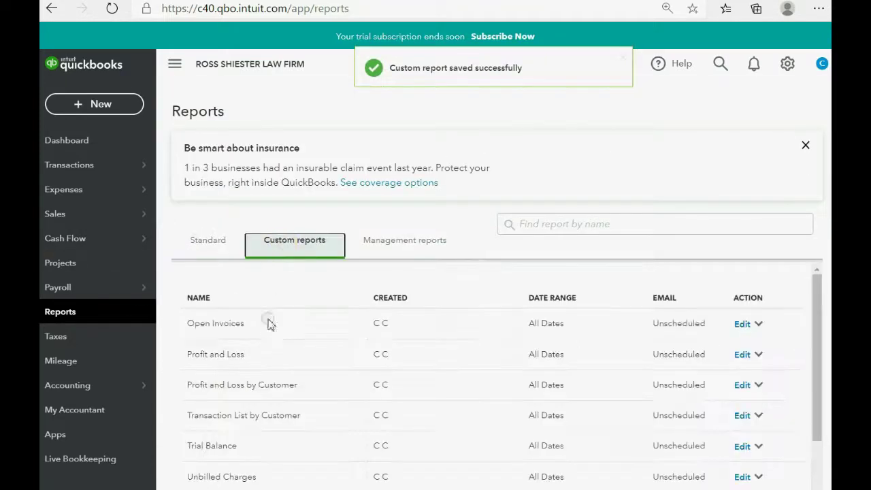
scroll(259, 372, down, 2)
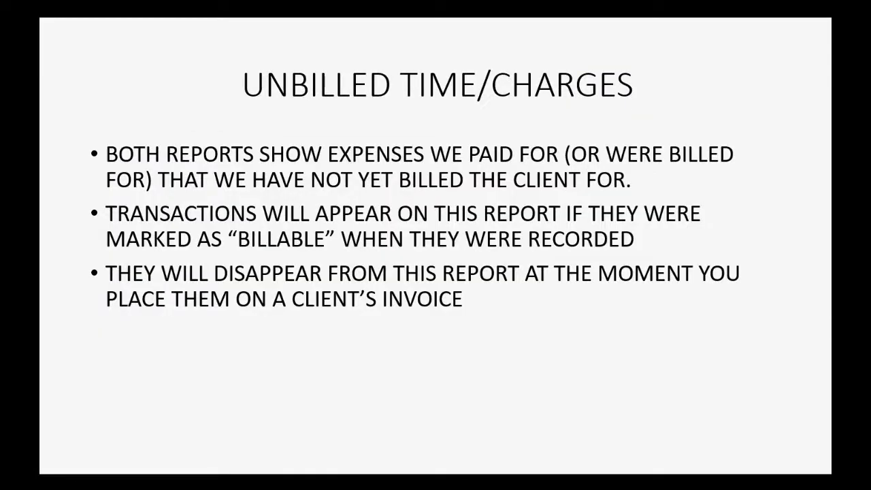
click(365, 401)
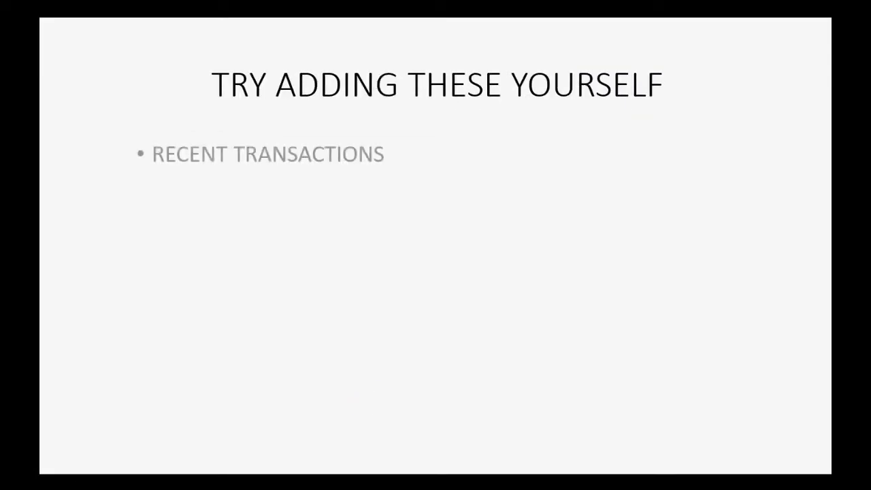
key(Right)
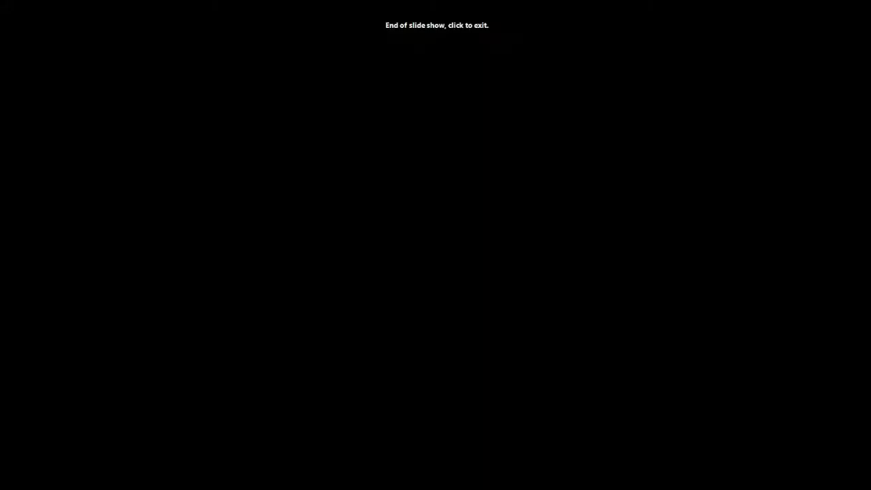
key(Left)
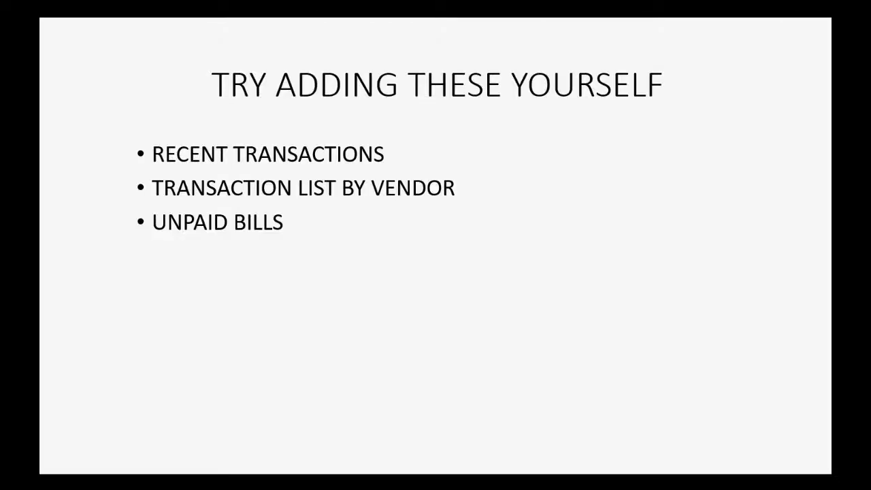